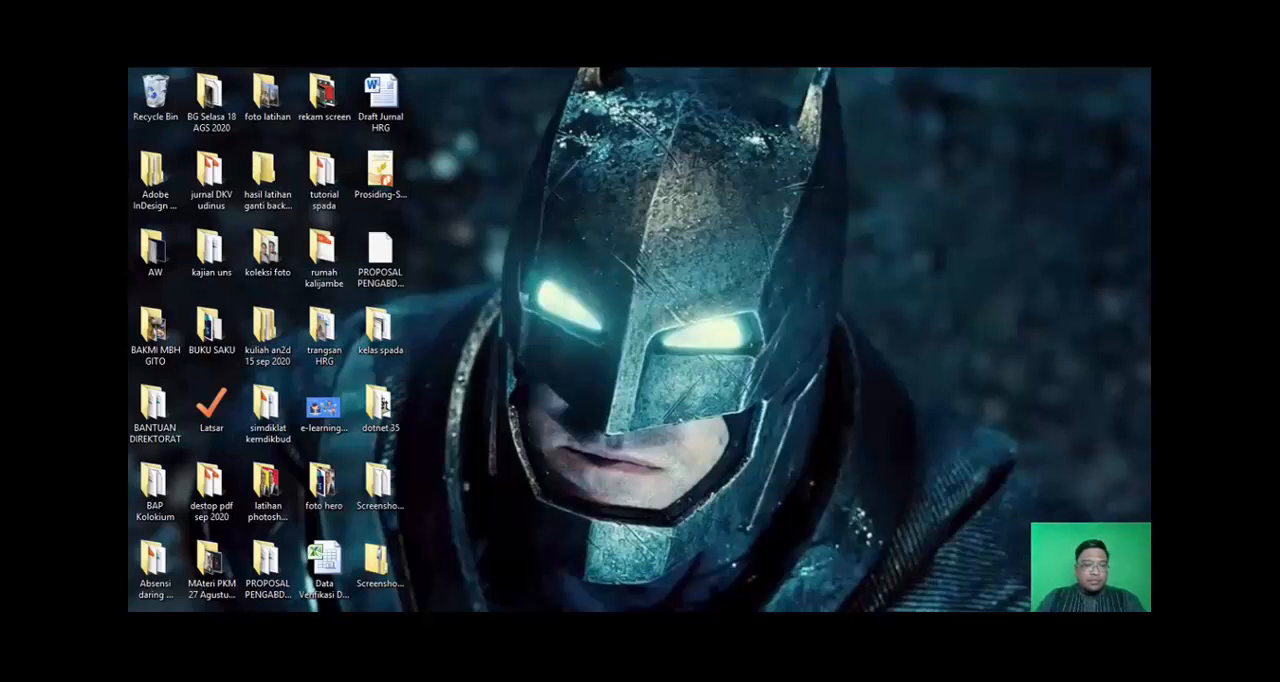
# - Launch Adobe Photoshop CC 2014 from the list of installed apps
pyautogui.press('super')
pyautogui.scroll(-1, 228, 604)
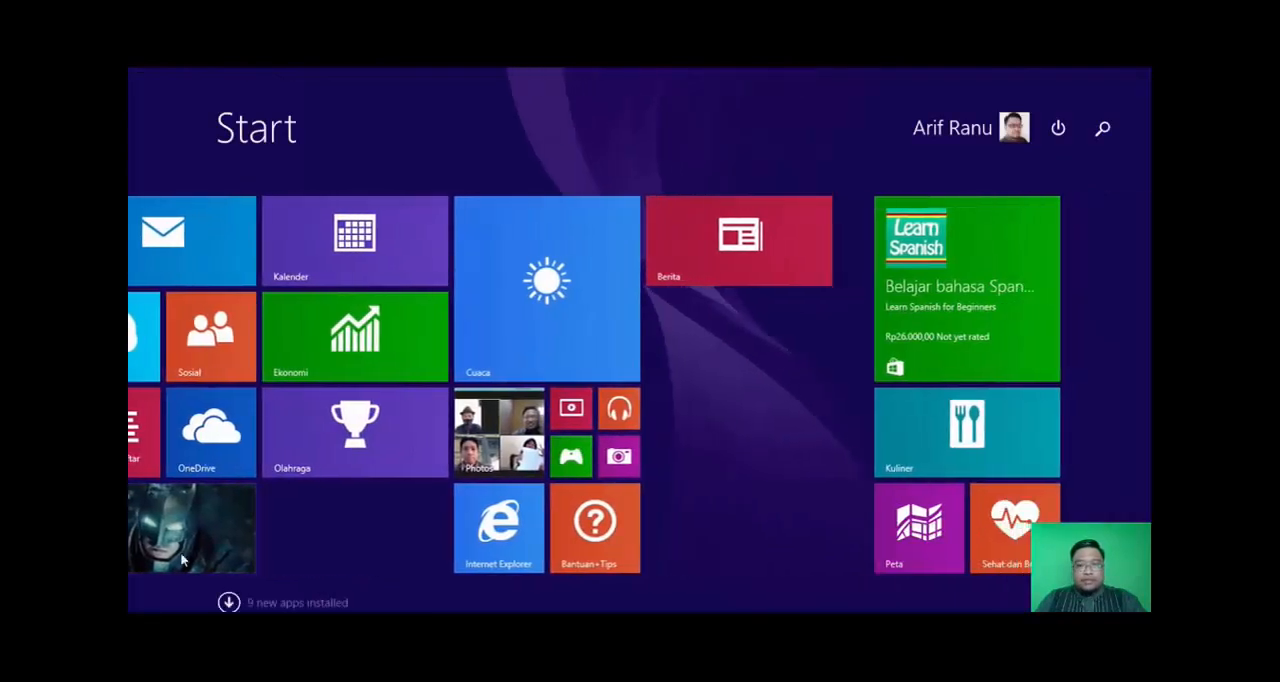
pyautogui.click(228, 604)
pyautogui.scroll(-5, 654, 508)
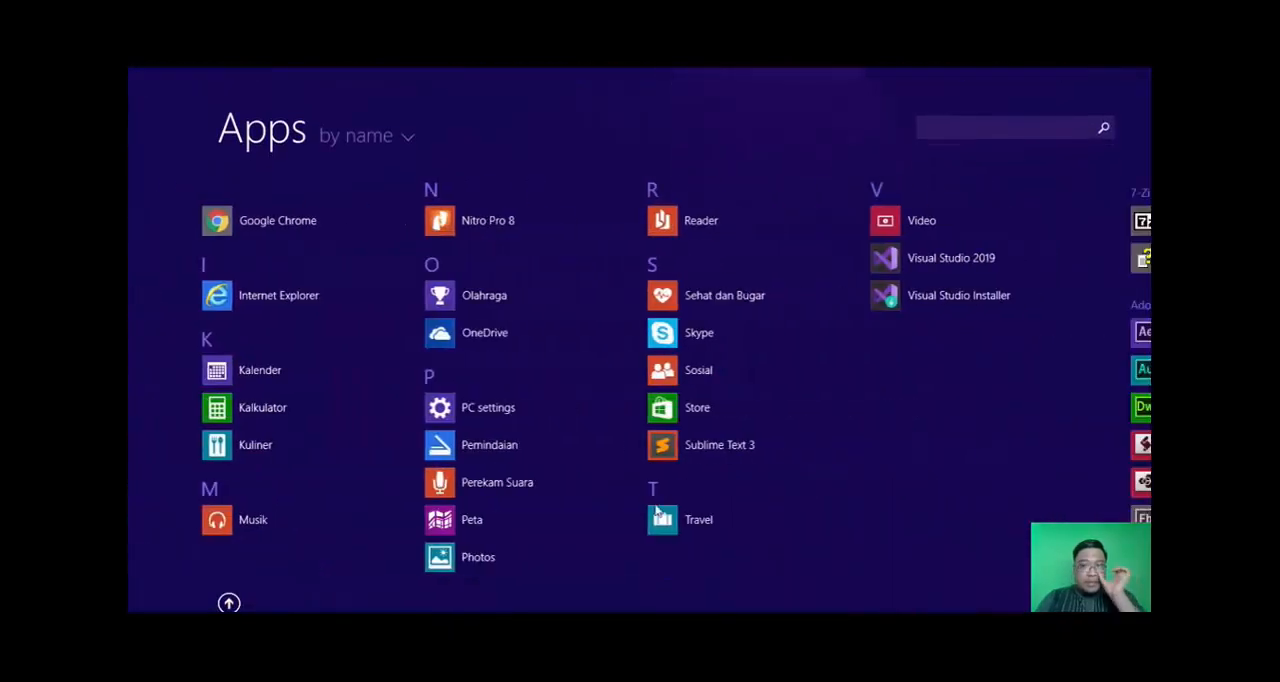
pyautogui.scroll(-4, 657, 517)
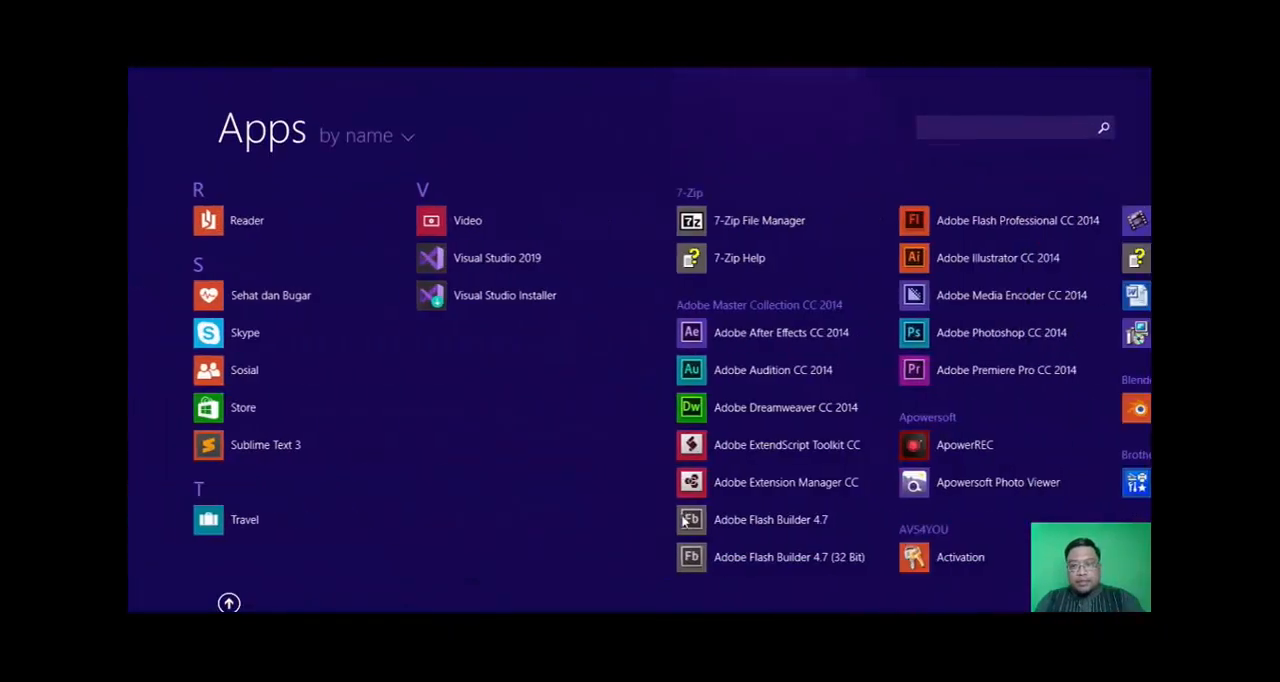
pyautogui.click(947, 337)
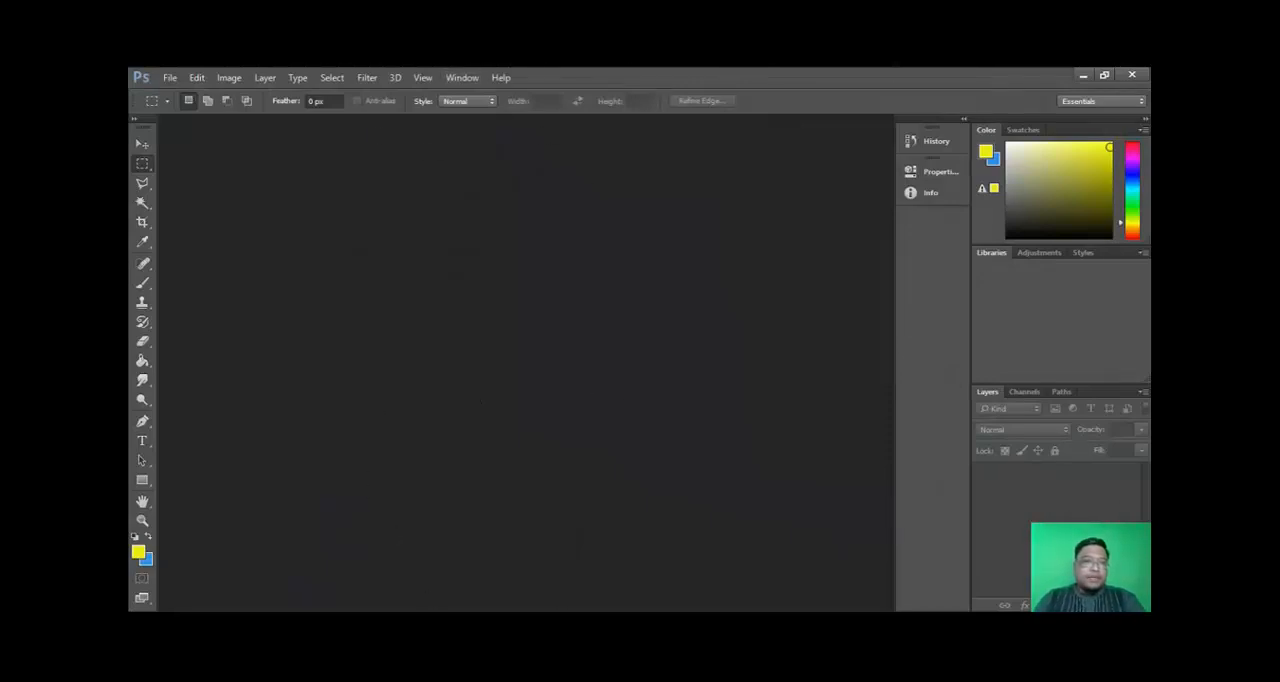
# - Start a new document using the International Paper preset at A4 size
pyautogui.click(170, 78)
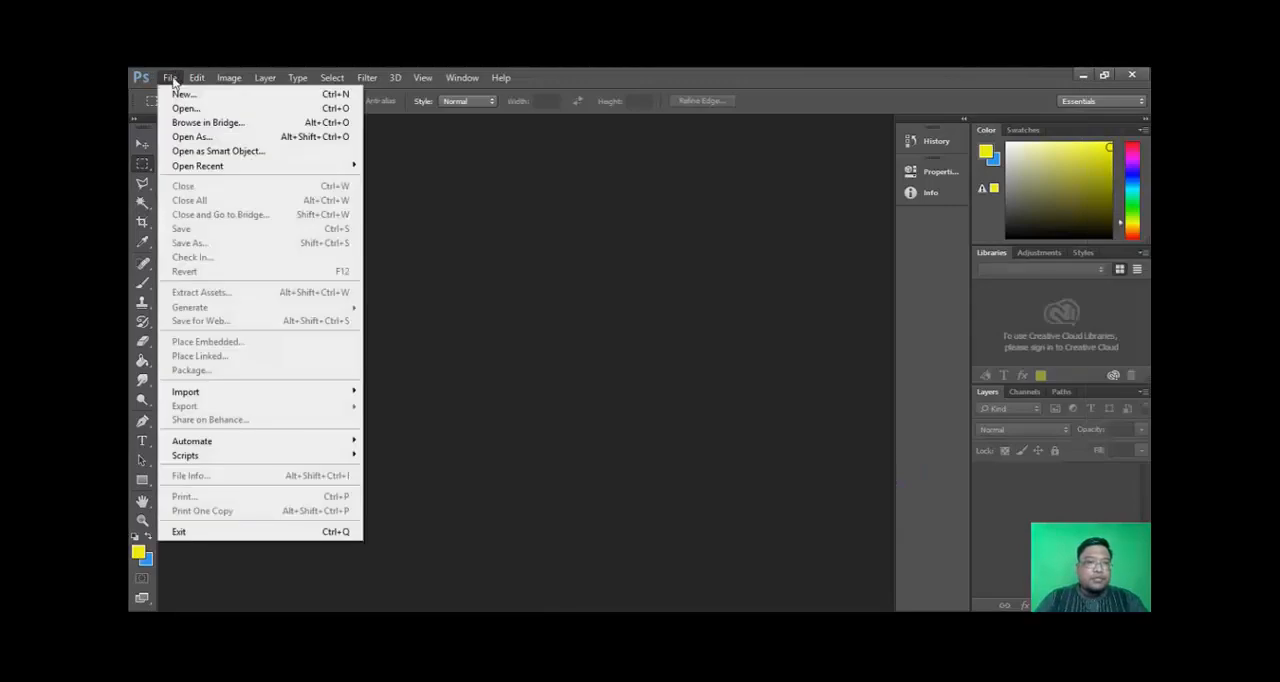
pyautogui.click(184, 94)
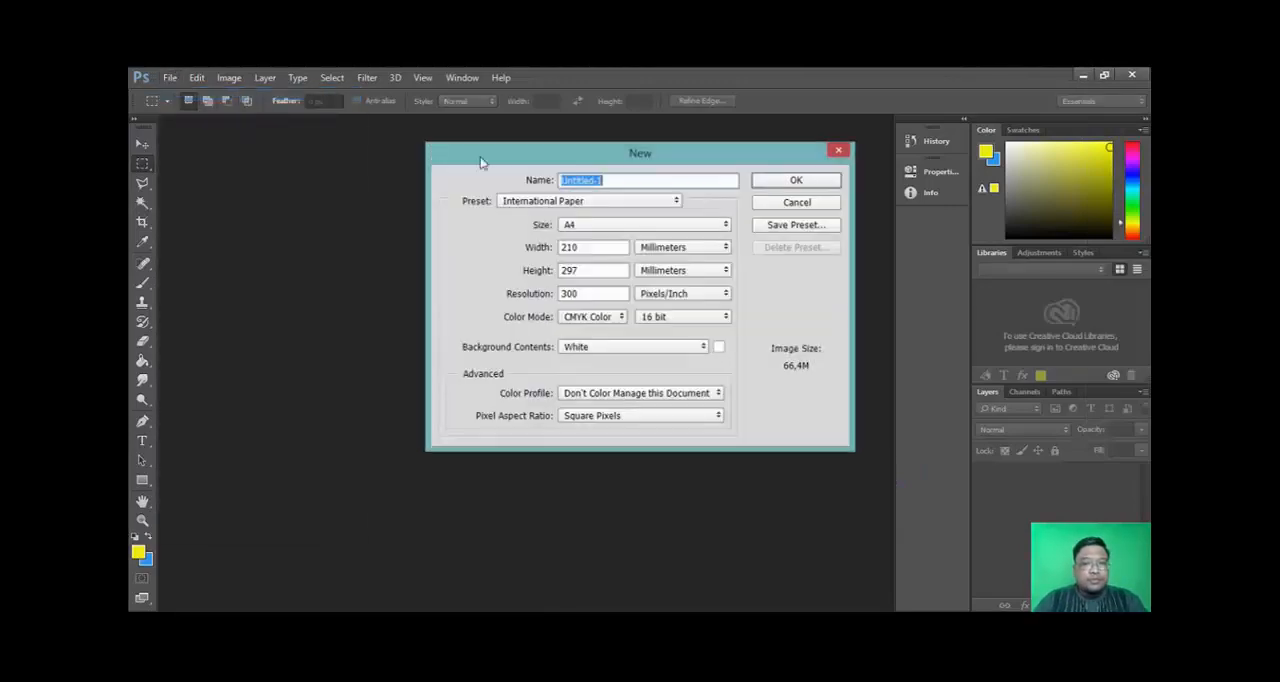
pyautogui.click(570, 202)
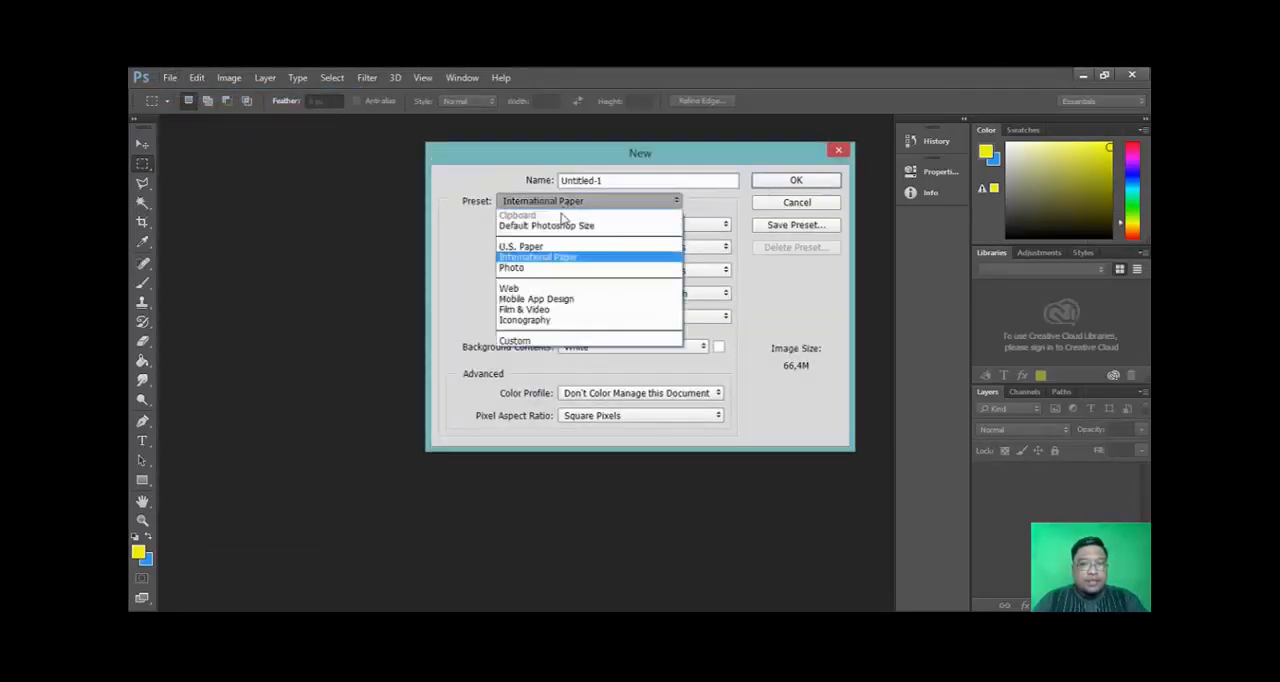
pyautogui.click(566, 267)
pyautogui.click(550, 204)
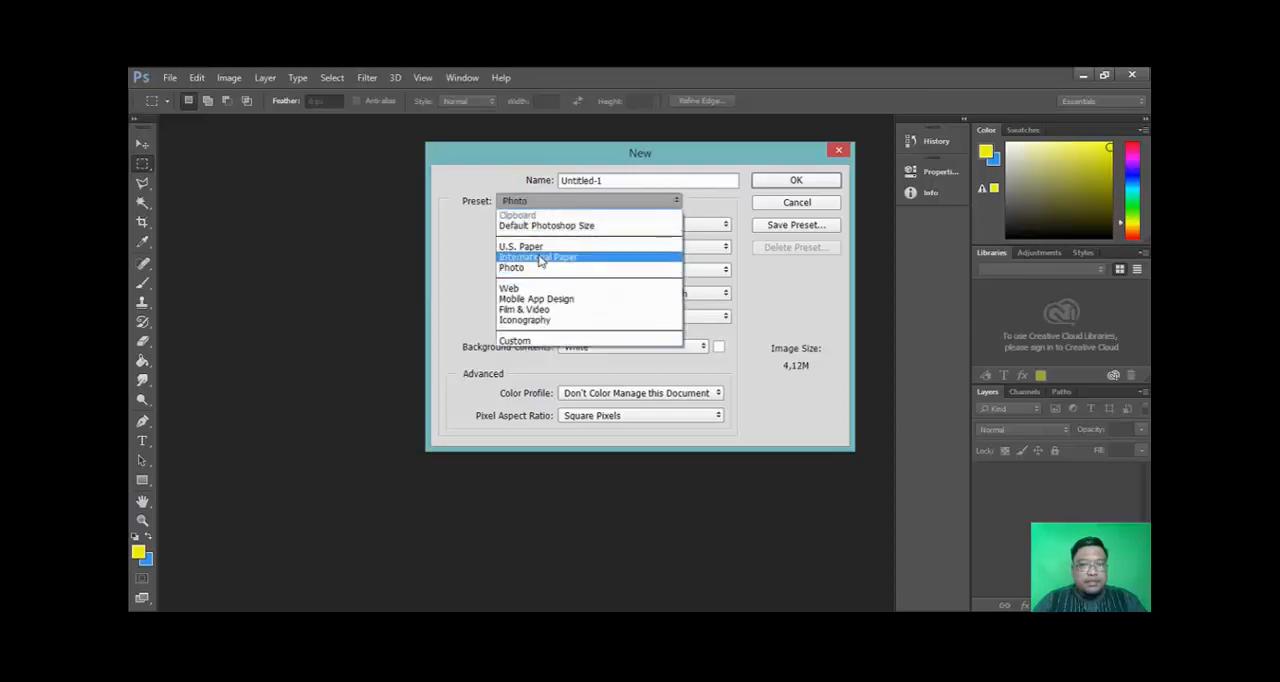
pyautogui.click(540, 258)
pyautogui.click(583, 229)
pyautogui.click(584, 231)
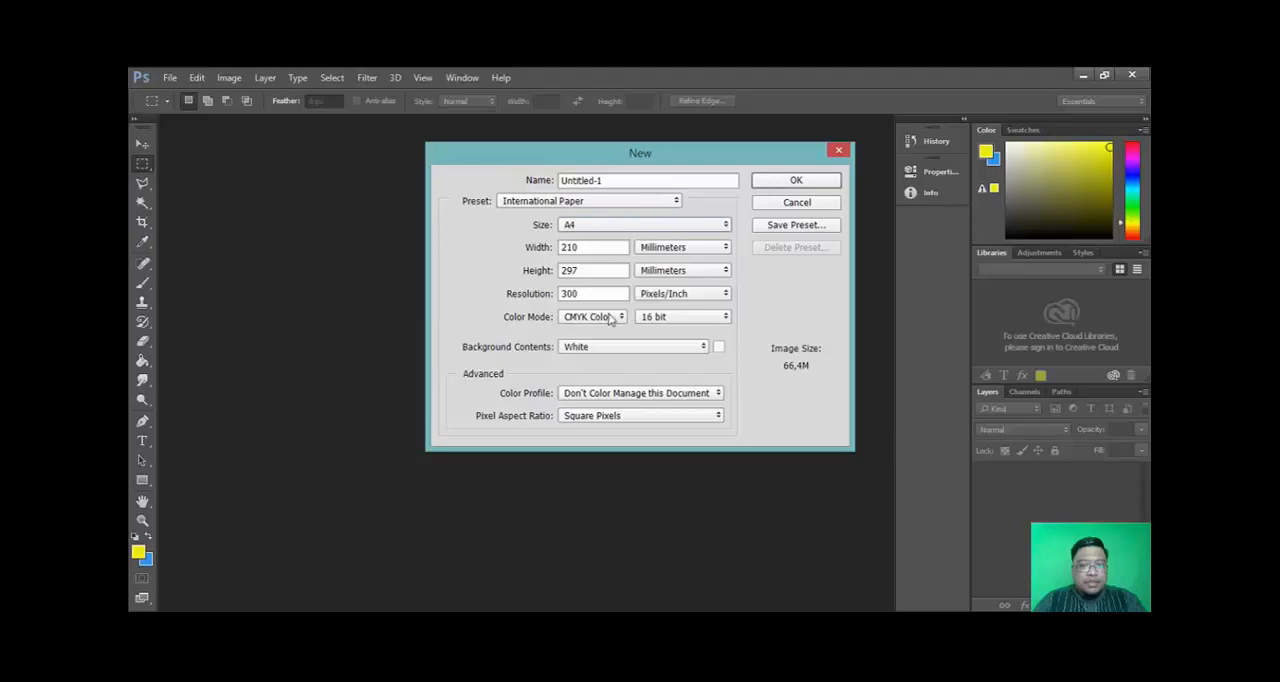
# - Keep CMYK Color mode and White background contents, and create the new document
pyautogui.click(584, 320)
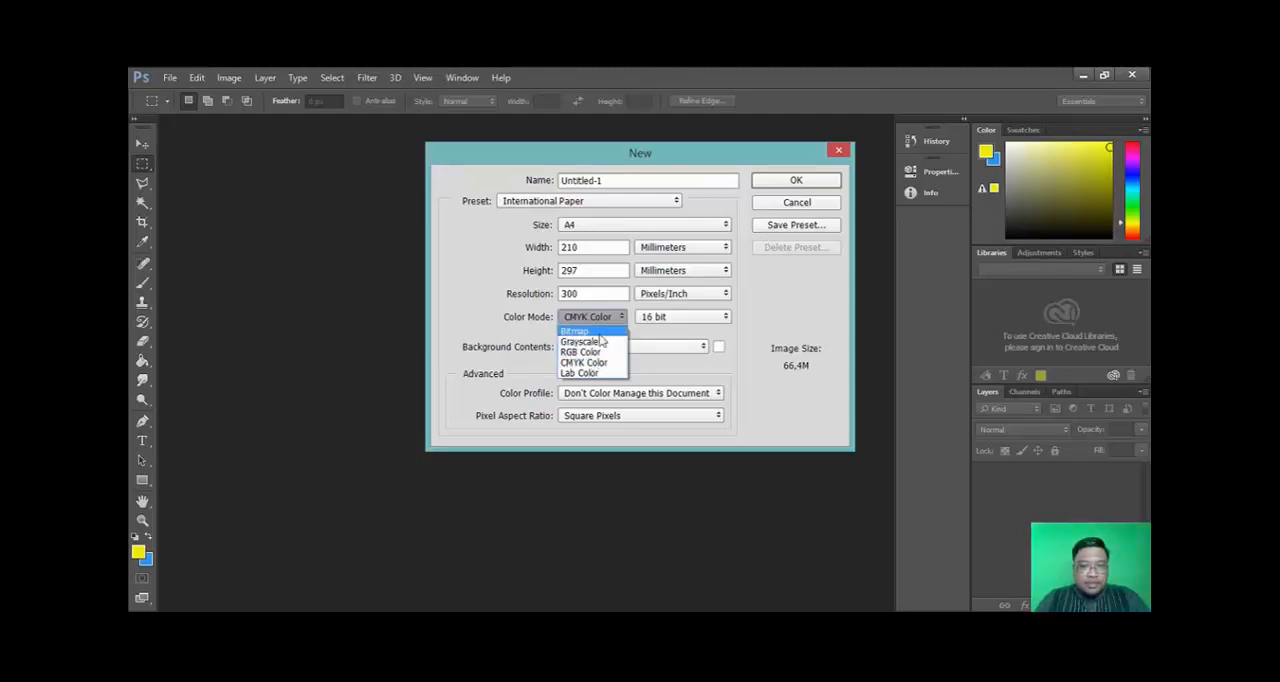
pyautogui.click(615, 363)
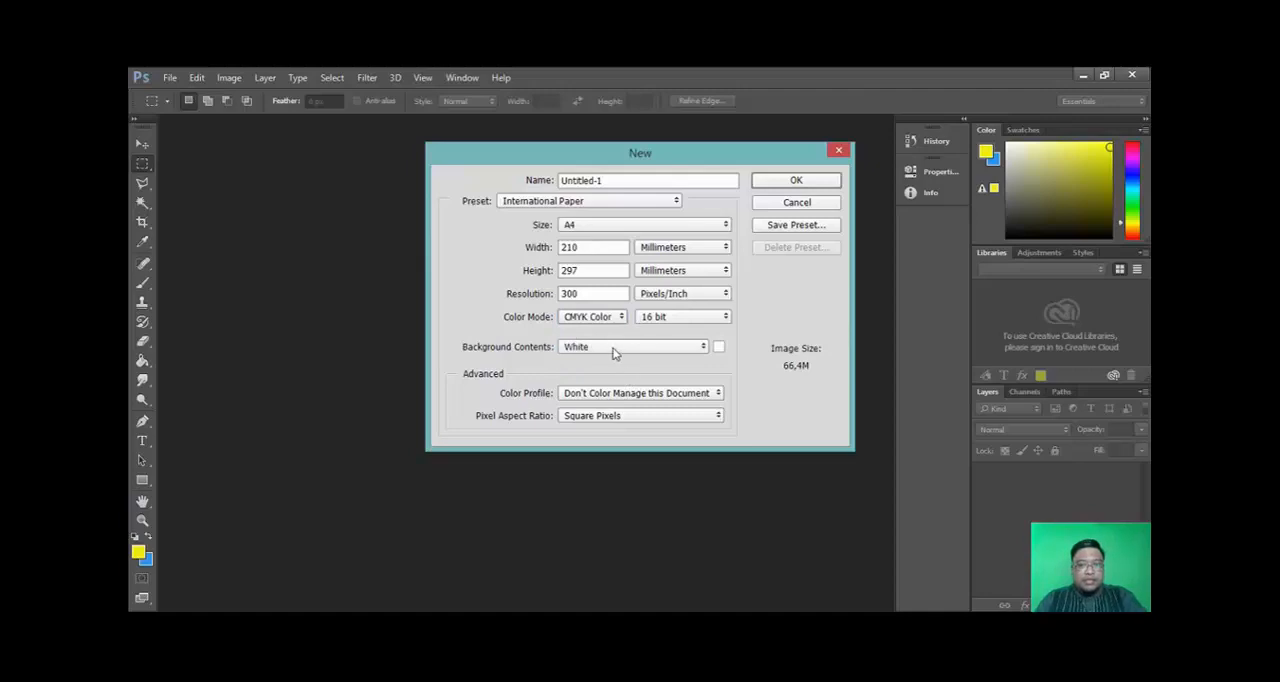
pyautogui.click(582, 351)
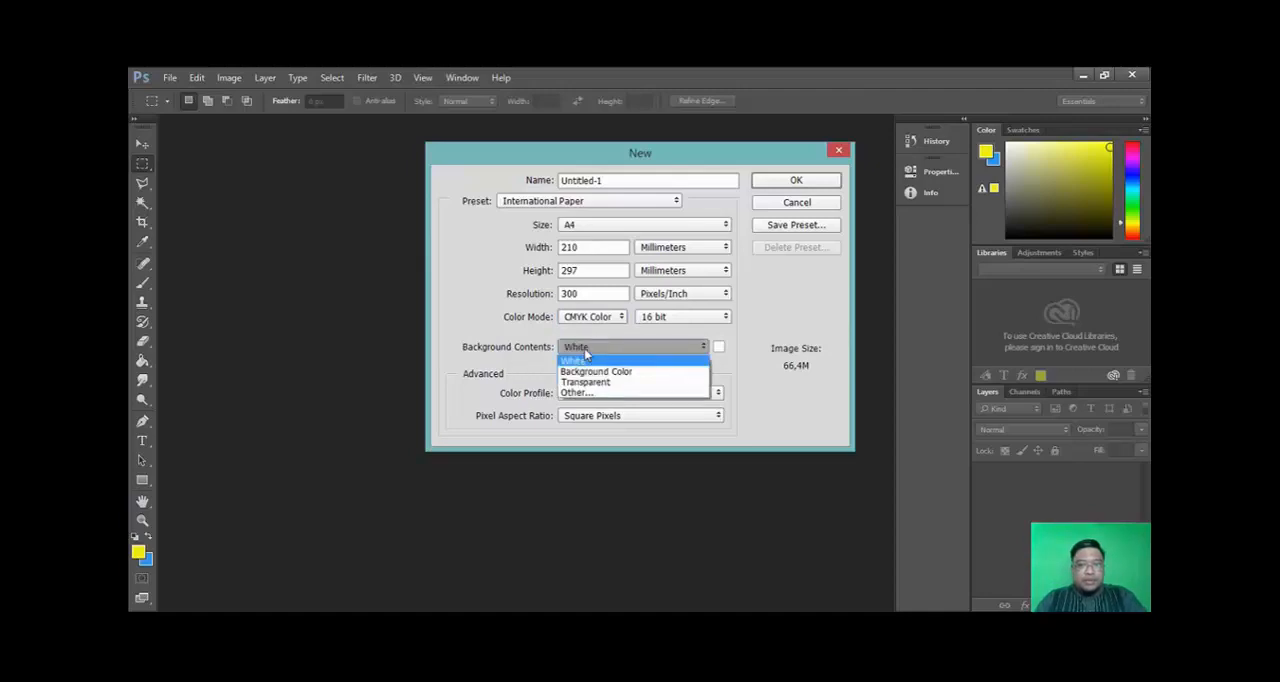
pyautogui.click(585, 353)
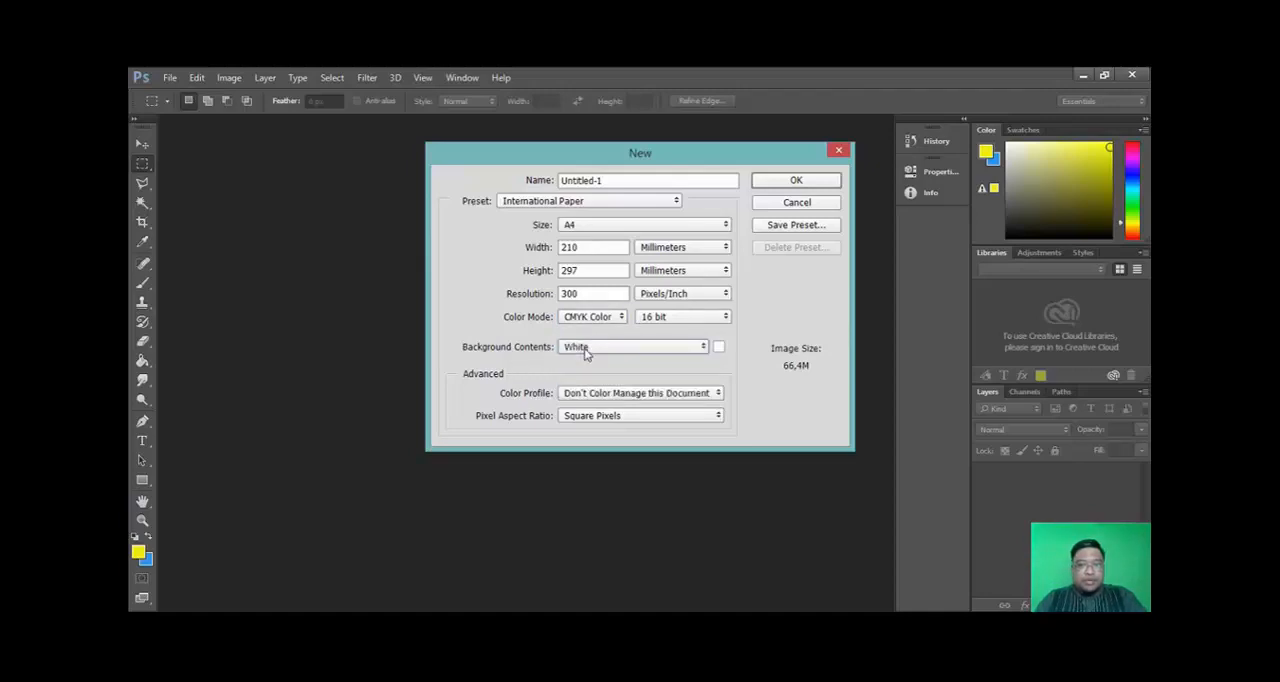
pyautogui.click(816, 182)
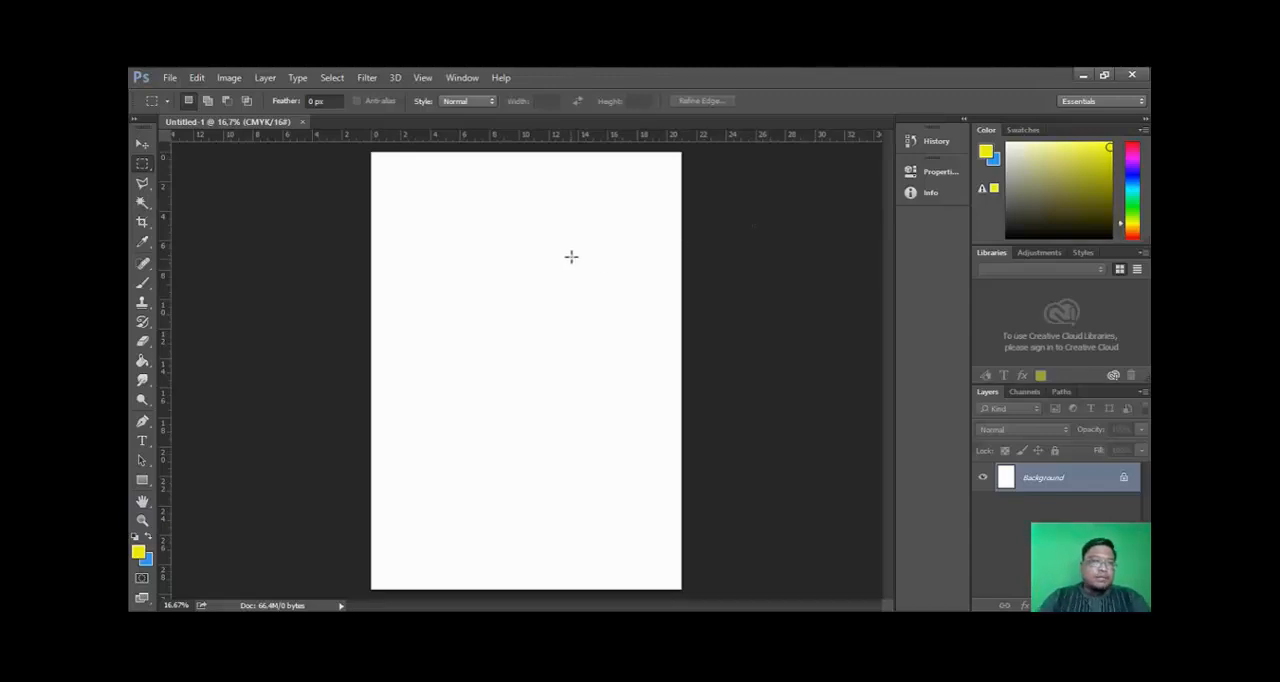
# - Place the Christian Bale photo from the foto hero folder as an embedded image on the page
pyautogui.click(169, 79)
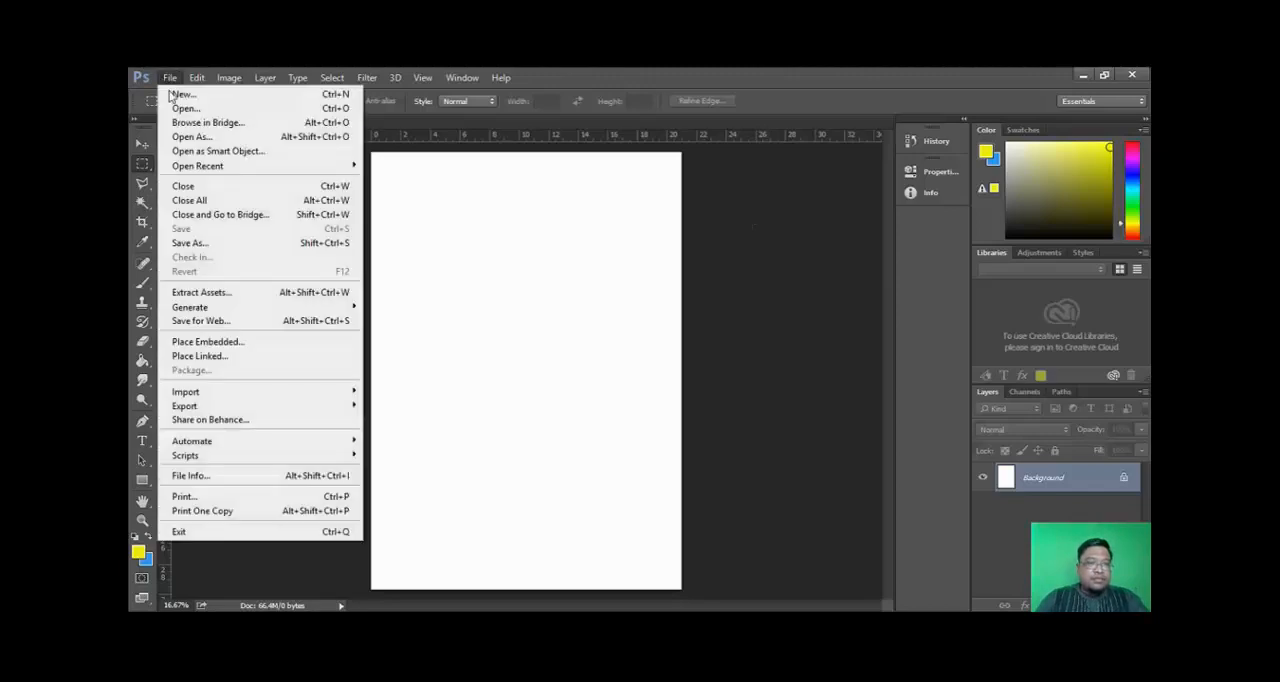
pyautogui.click(211, 343)
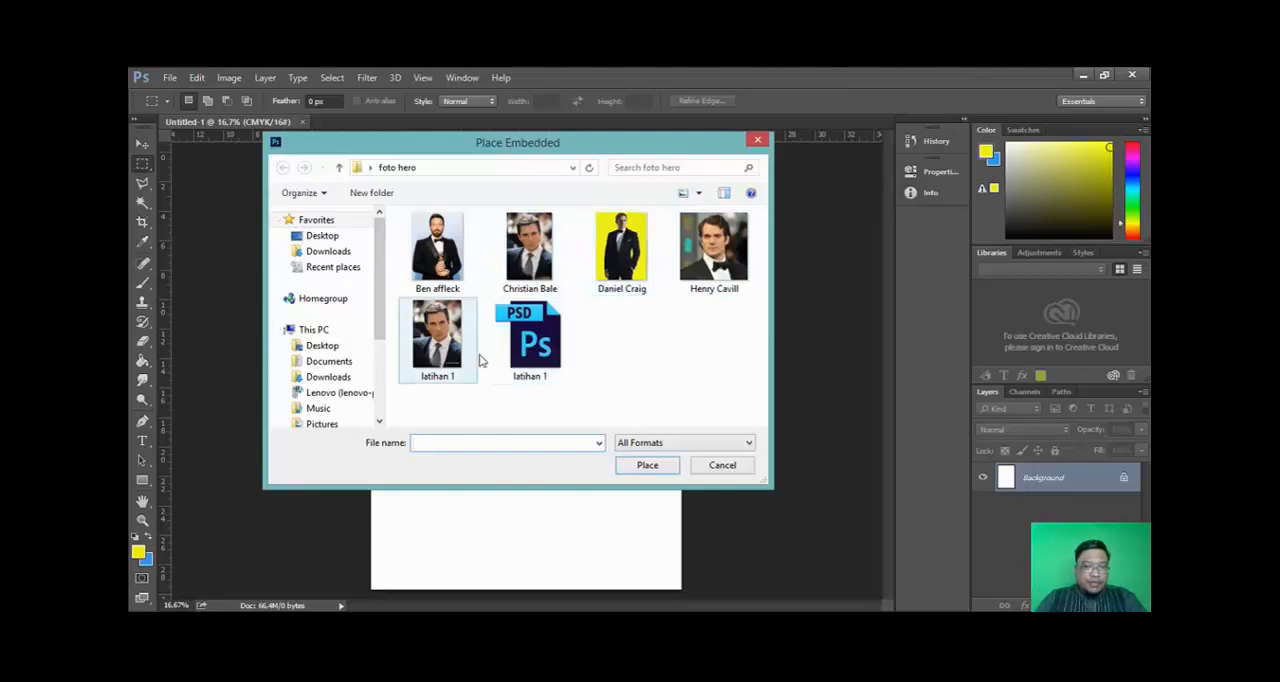
pyautogui.click(528, 245)
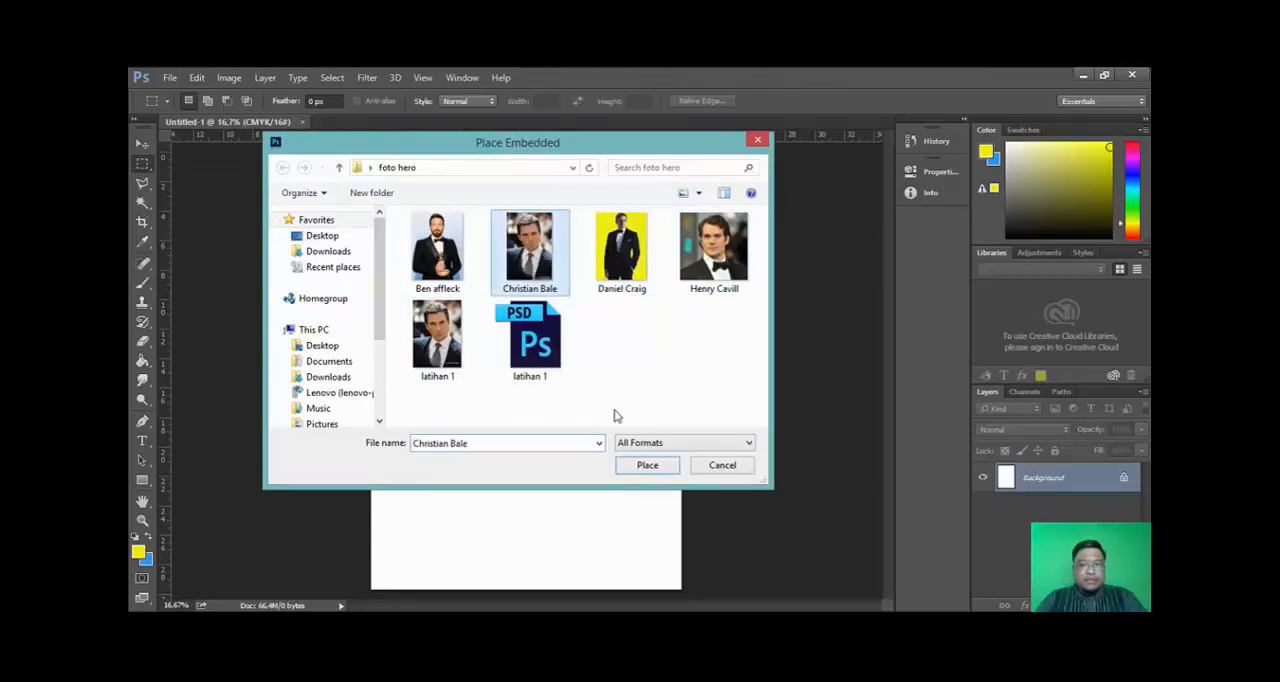
pyautogui.click(647, 467)
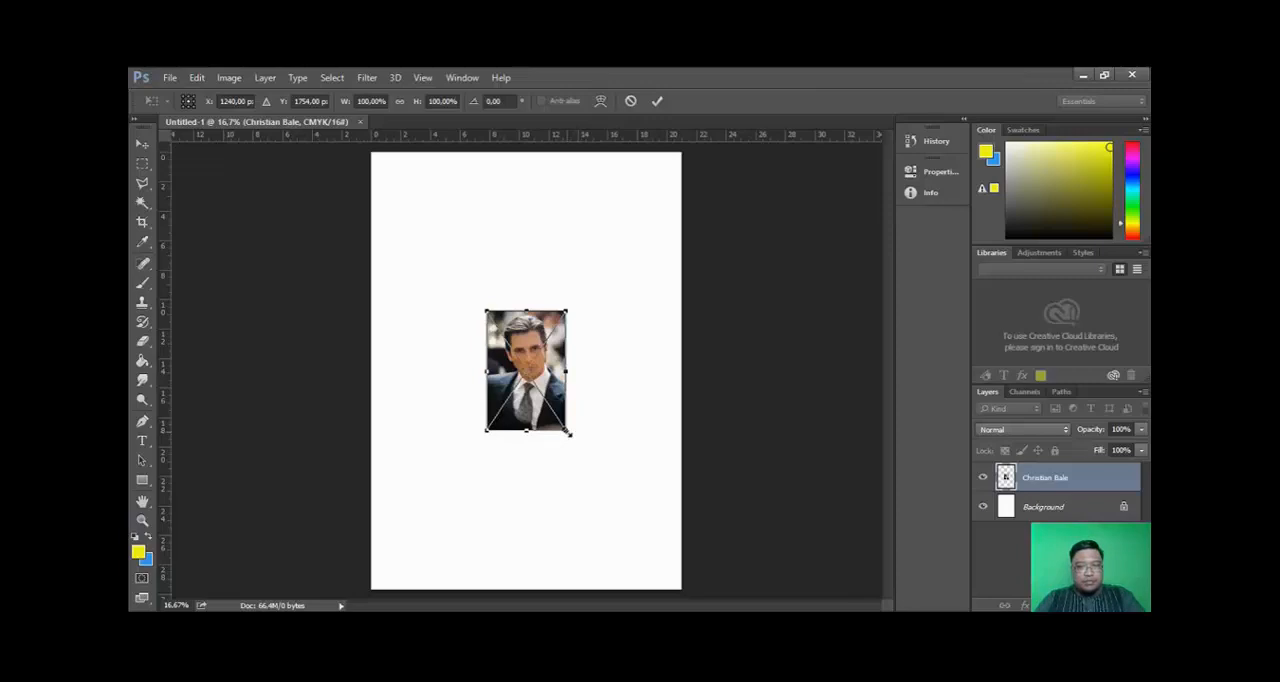
# - Scale the placed photo to about 391% so it covers the whole page, and commit the transformation
pyautogui.moveTo(569, 432); pyautogui.dragTo(714, 579)
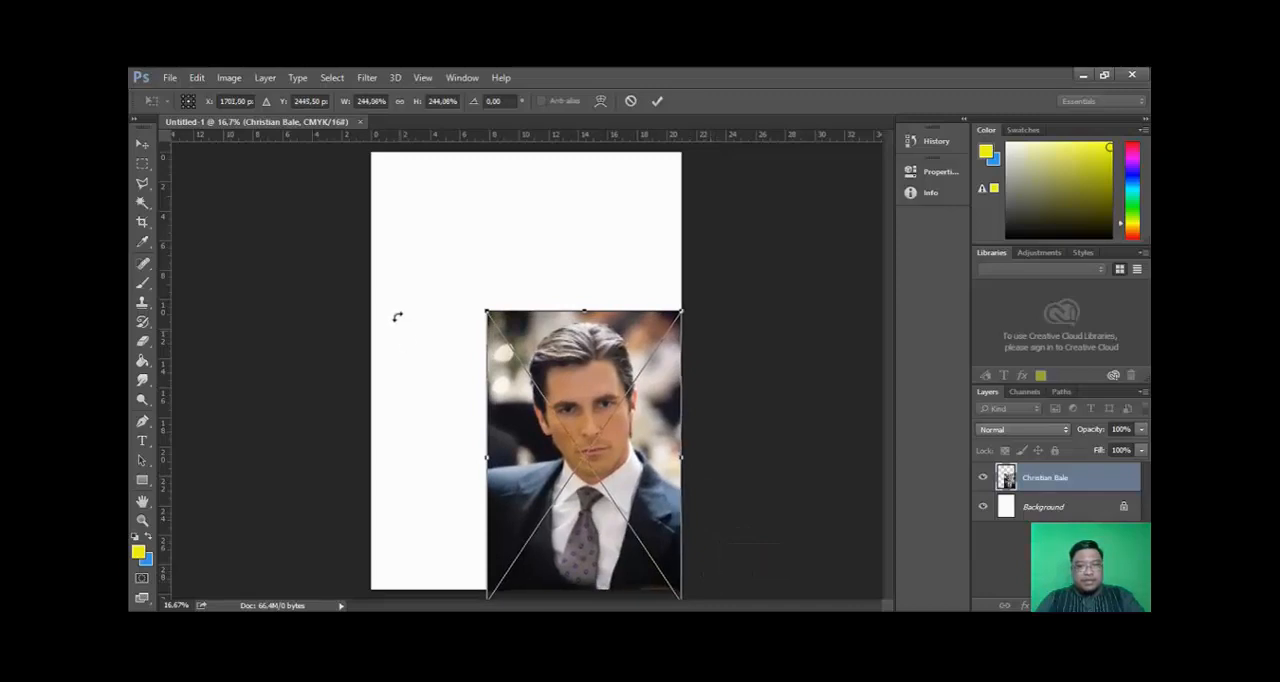
pyautogui.moveTo(485, 313); pyautogui.dragTo(310, 176)
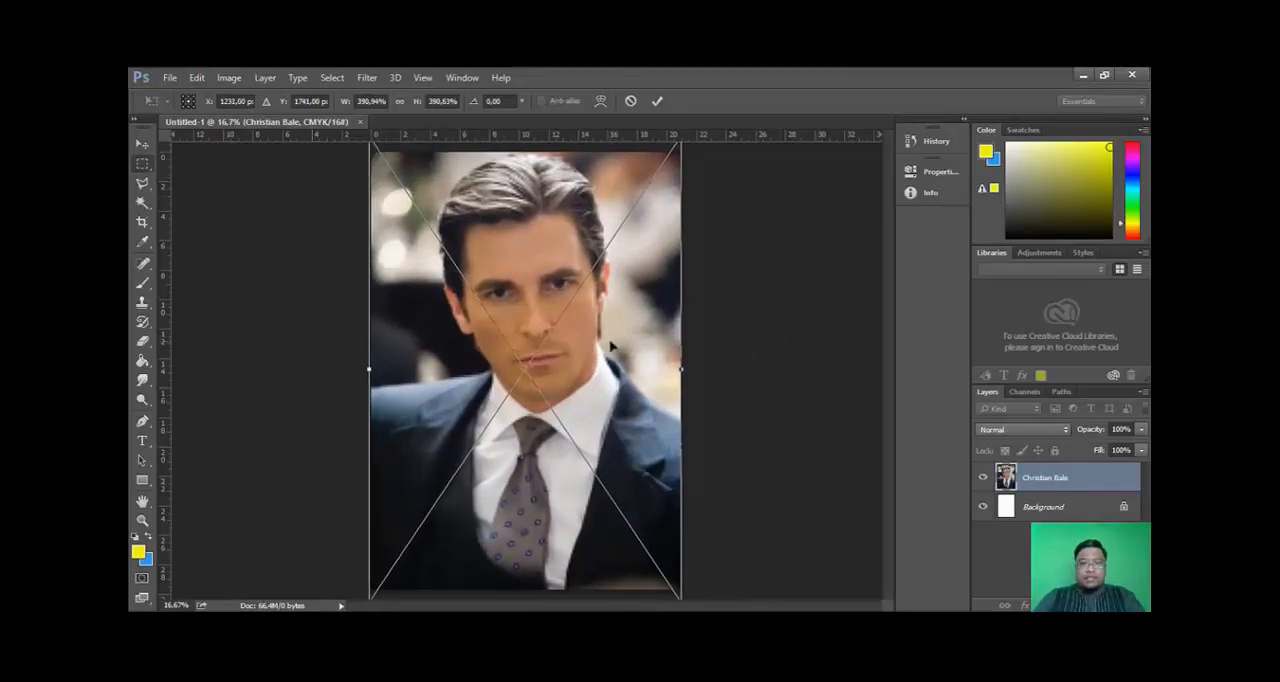
pyautogui.press('Return')
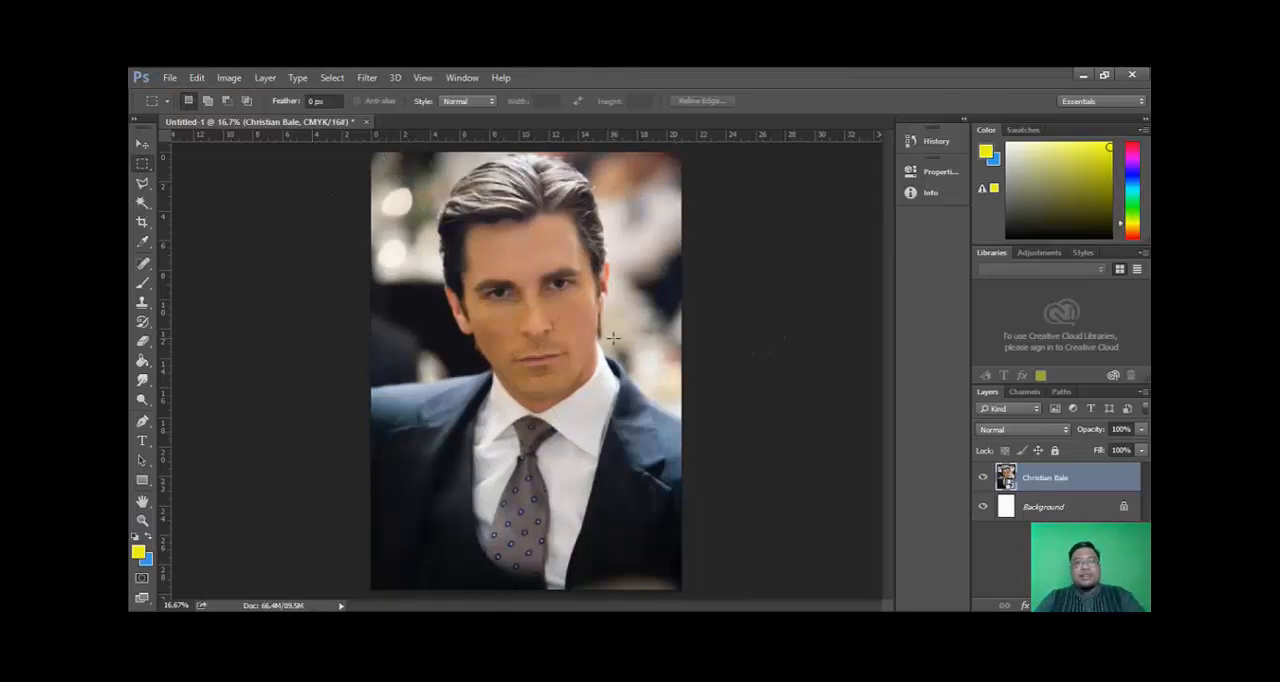
# - Add the text "Christian Bale" over the dark suit in the photo's lower right area
pyautogui.click(143, 145)
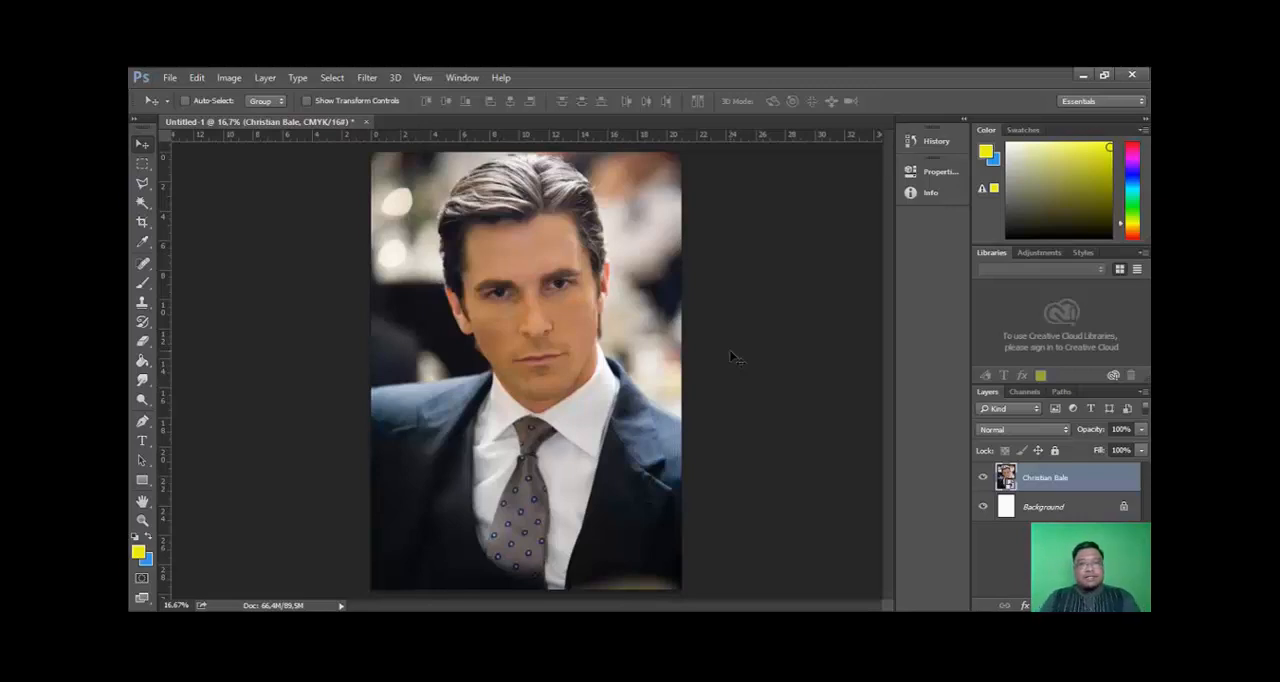
pyautogui.click(141, 442)
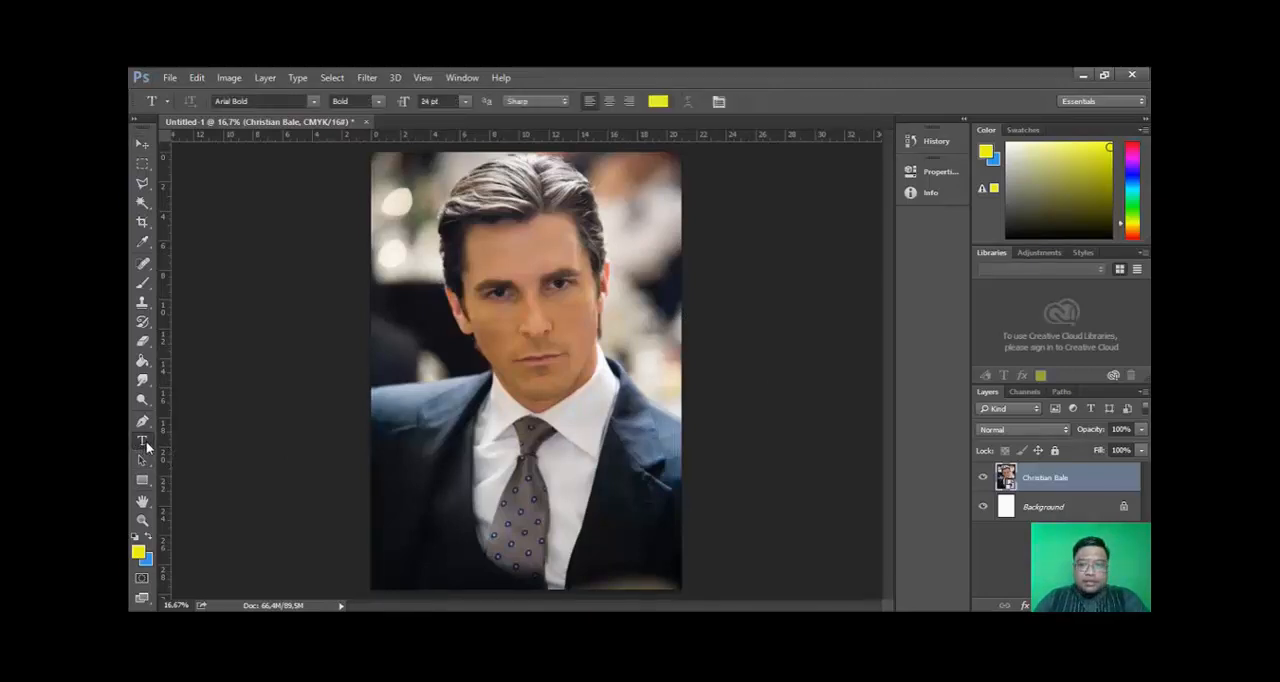
pyautogui.click(590, 548)
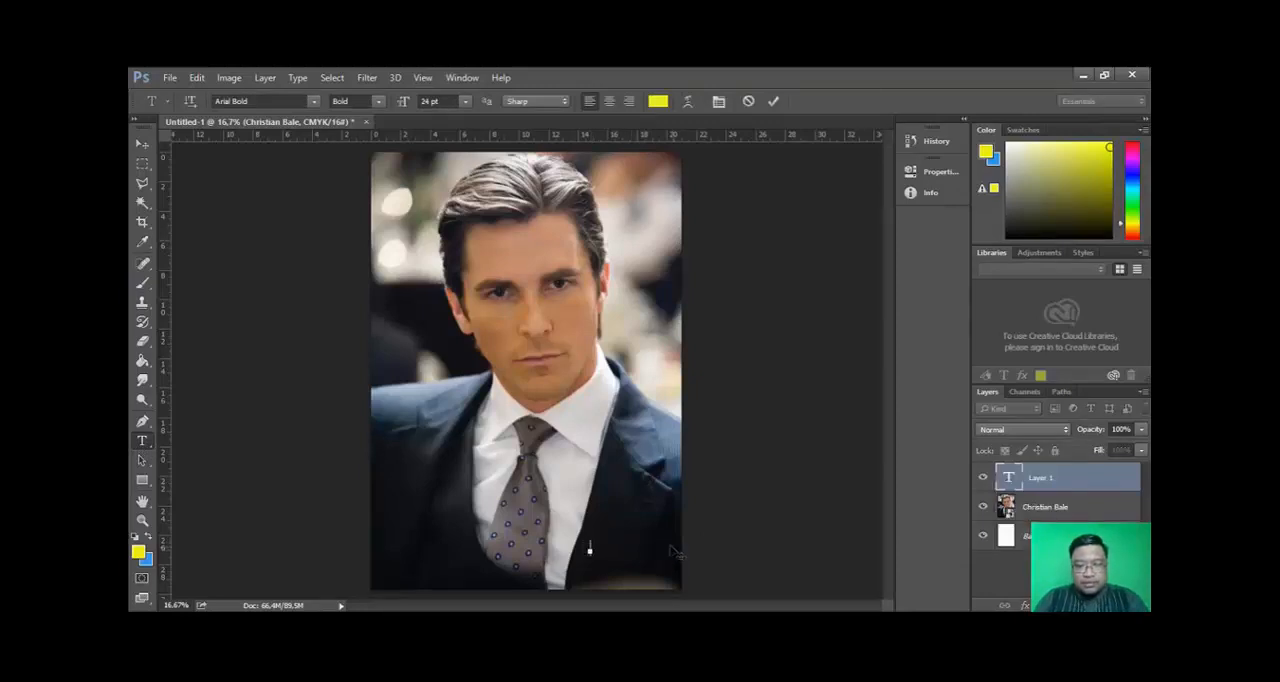
pyautogui.write('Christian Bale')
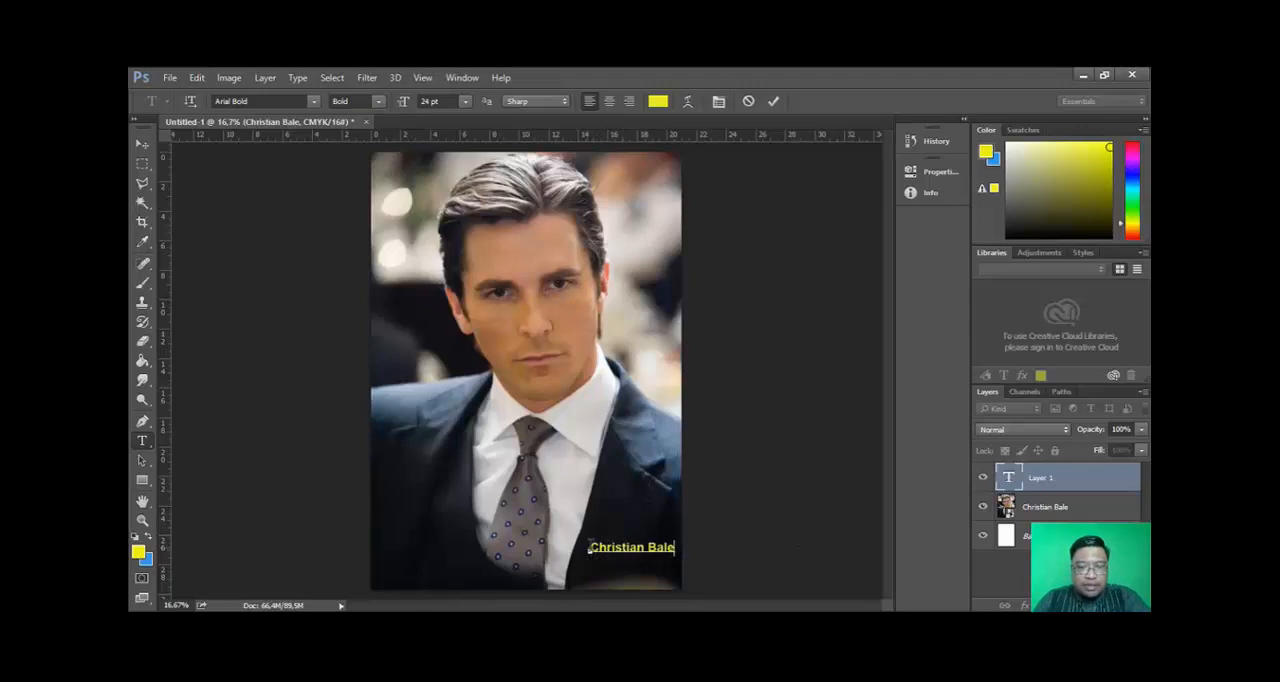
# - Recolor the whole "Christian Bale" text to an orange-yellow
pyautogui.hotkey('ctrl', 'a')
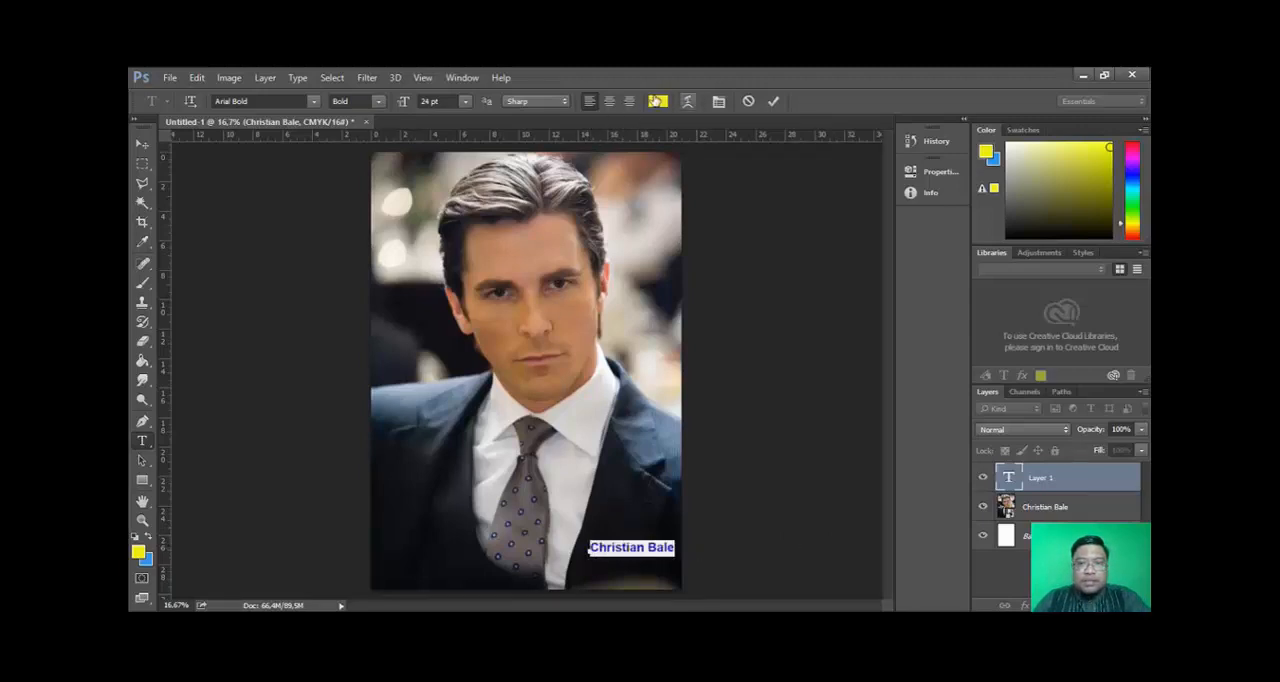
pyautogui.click(657, 103)
pyautogui.moveTo(660, 216); pyautogui.dragTo(660, 332)
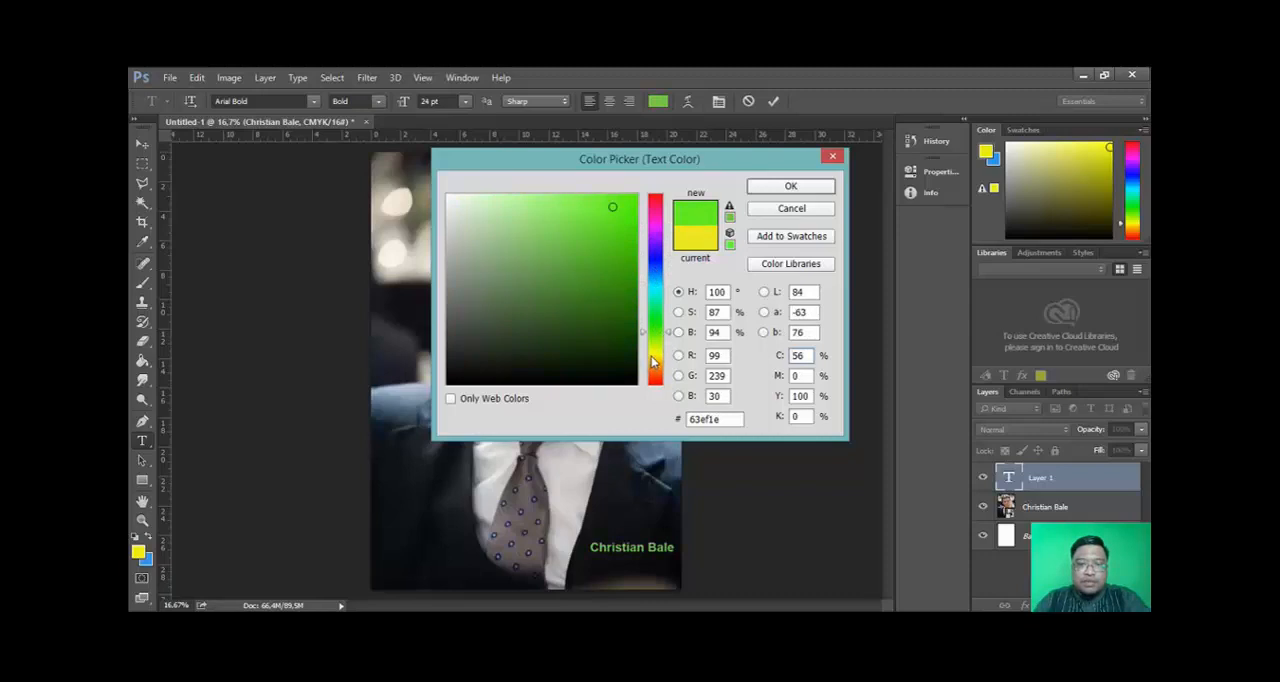
pyautogui.click(657, 357)
pyautogui.moveTo(655, 352); pyautogui.dragTo(659, 366)
pyautogui.click(790, 186)
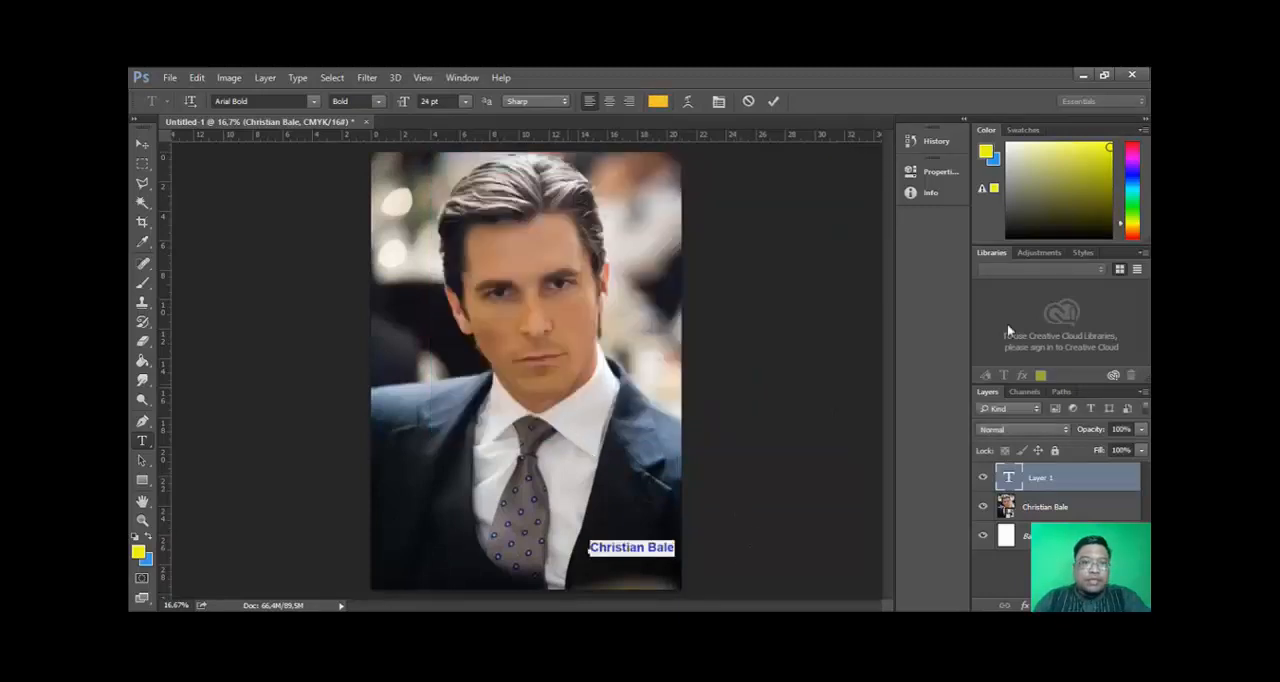
# - Set the text's font to Aparajita Bold and its size to 30 pt
pyautogui.click(314, 101)
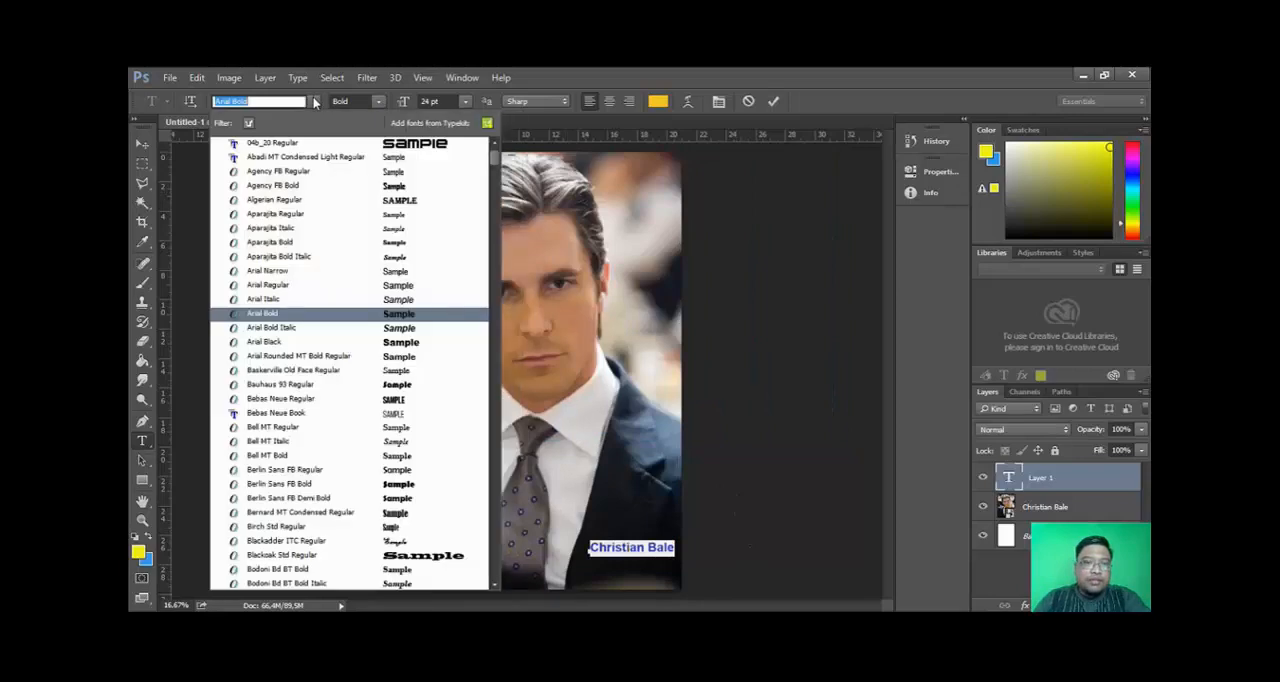
pyautogui.click(311, 246)
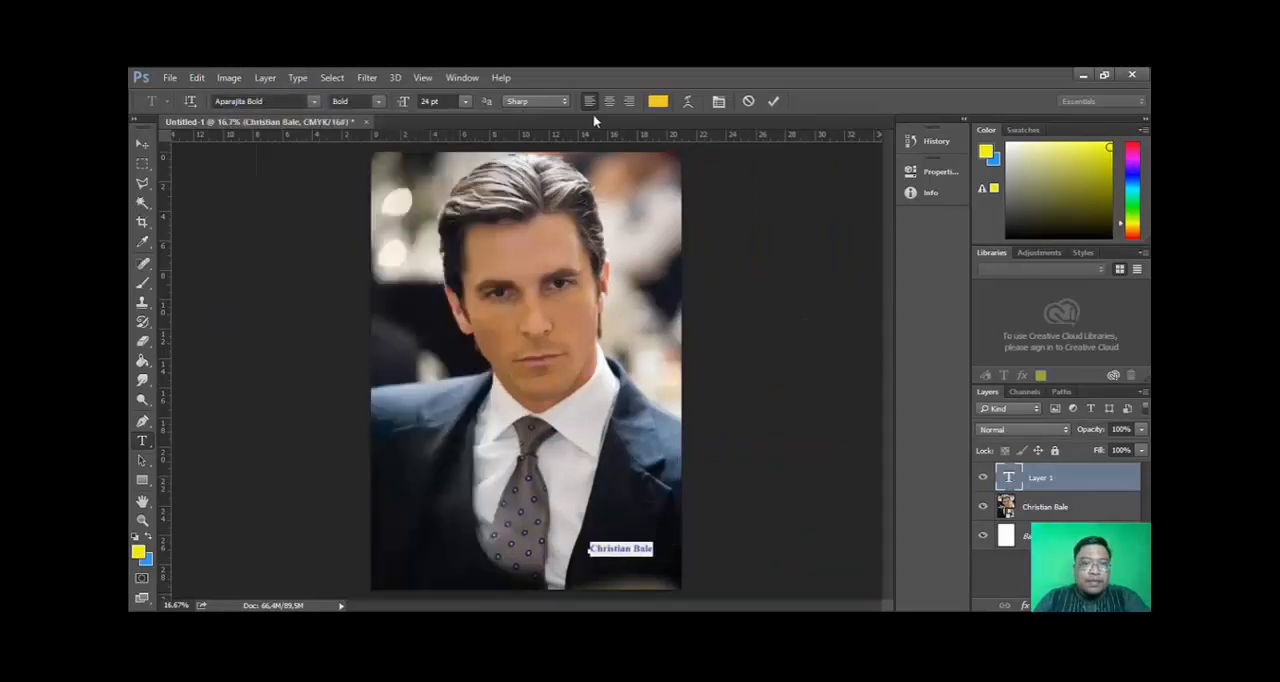
pyautogui.click(380, 101)
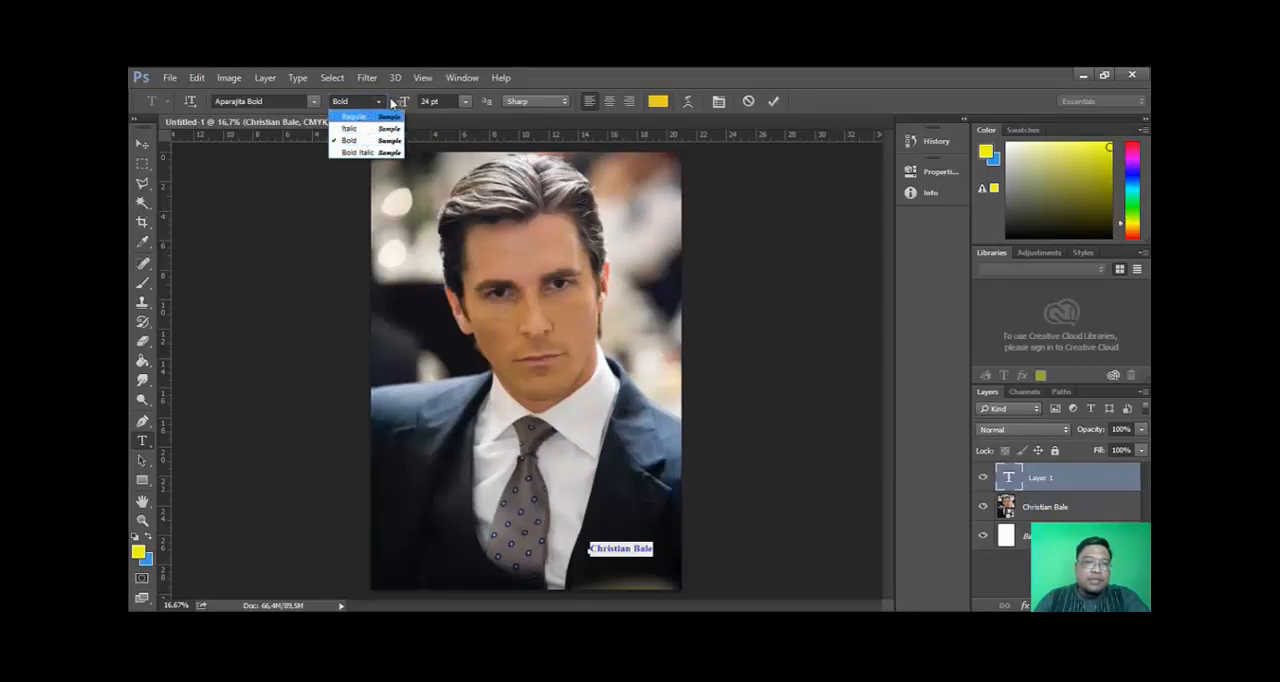
pyautogui.click(463, 106)
pyautogui.click(464, 104)
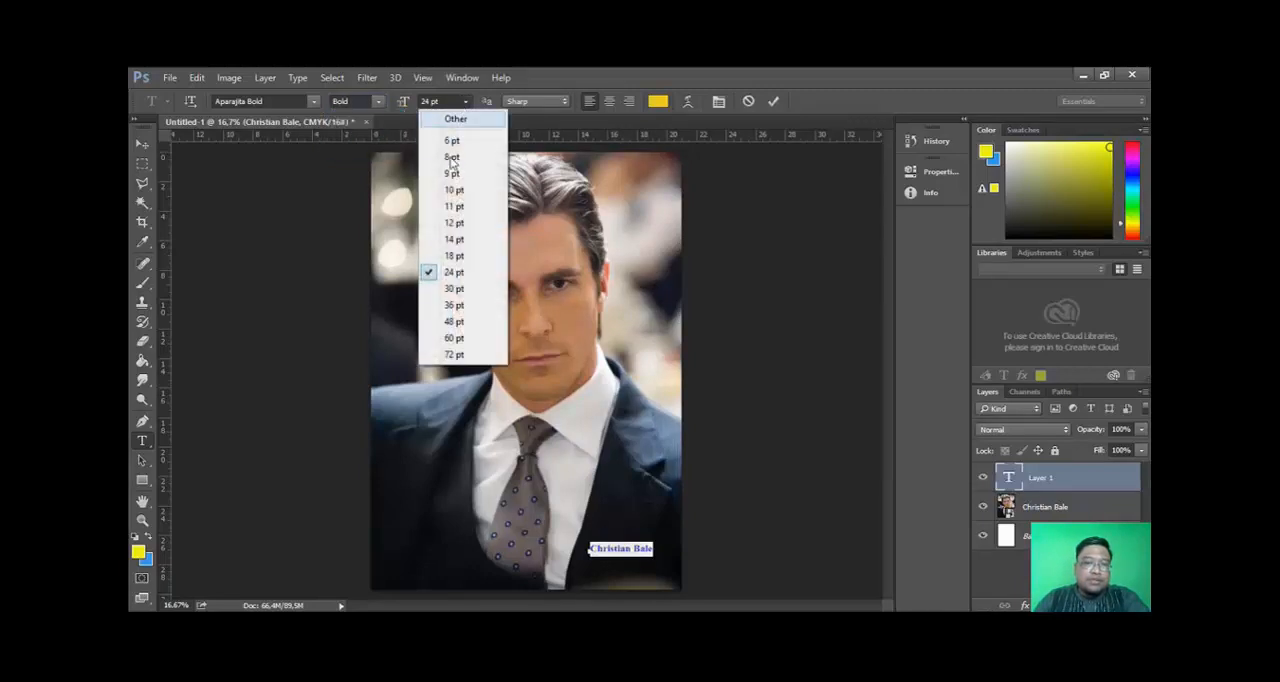
pyautogui.click(455, 288)
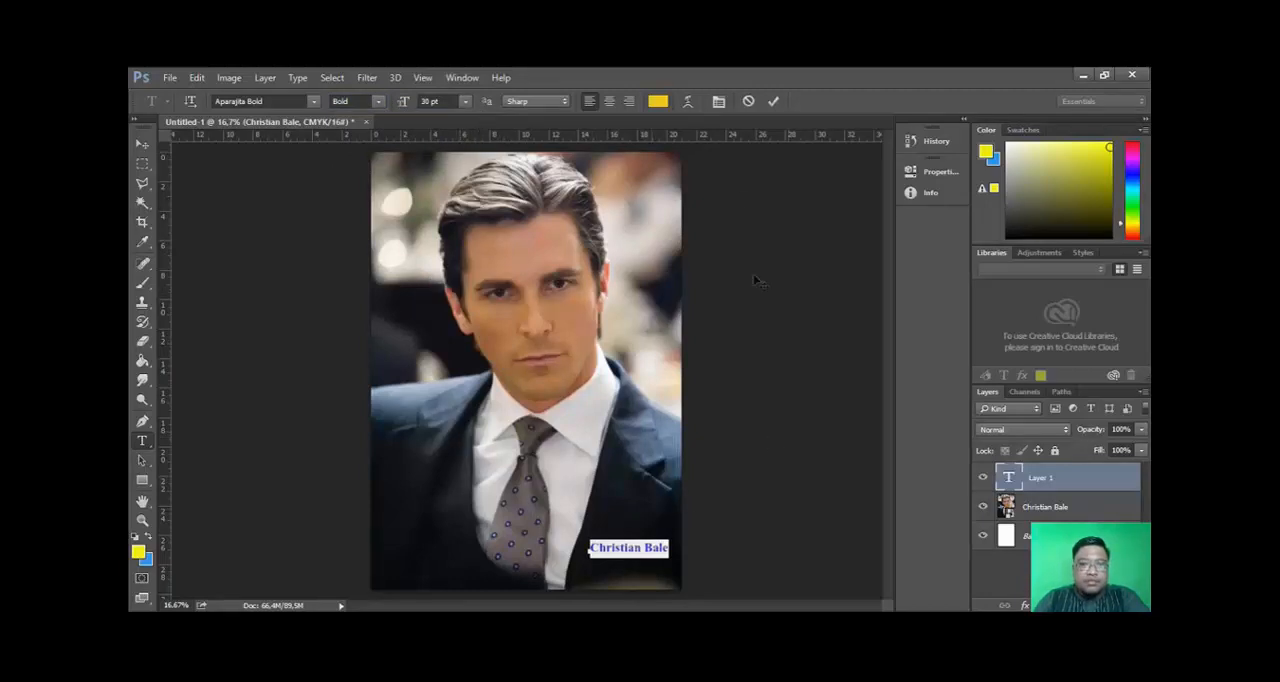
# - Commit the text and move it slightly up and to the right on the suit
pyautogui.click(143, 142)
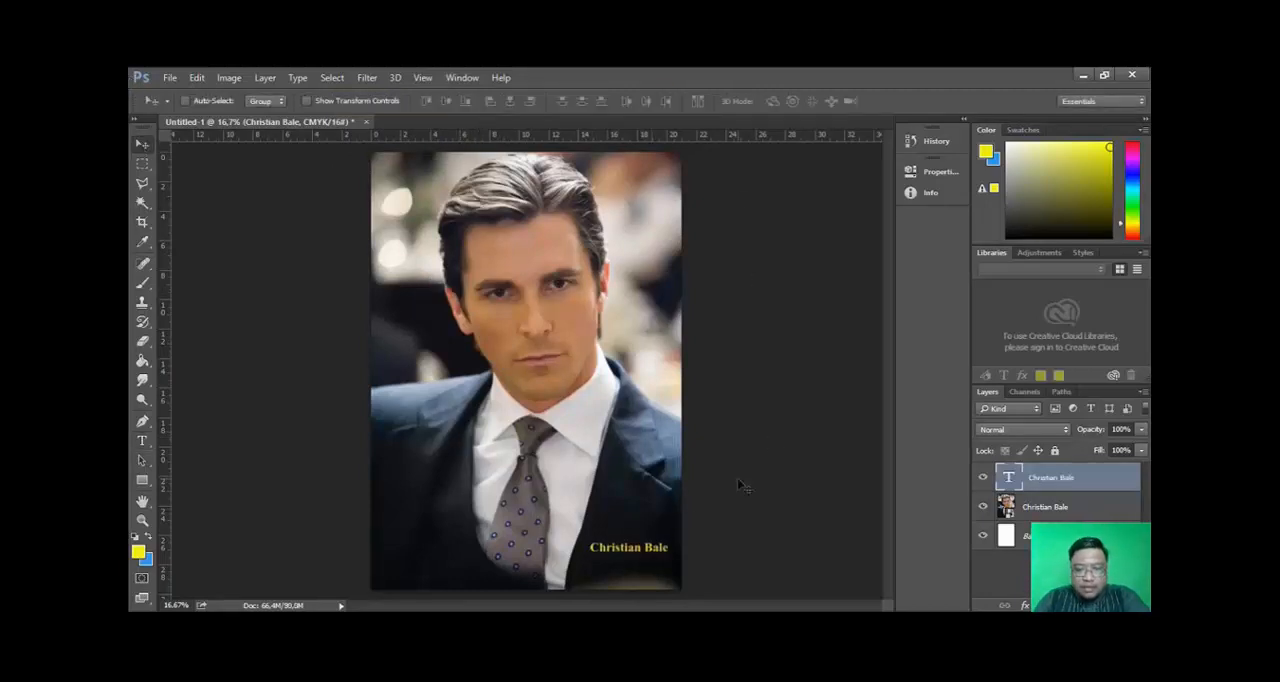
pyautogui.moveTo(636, 560); pyautogui.dragTo(645, 531)
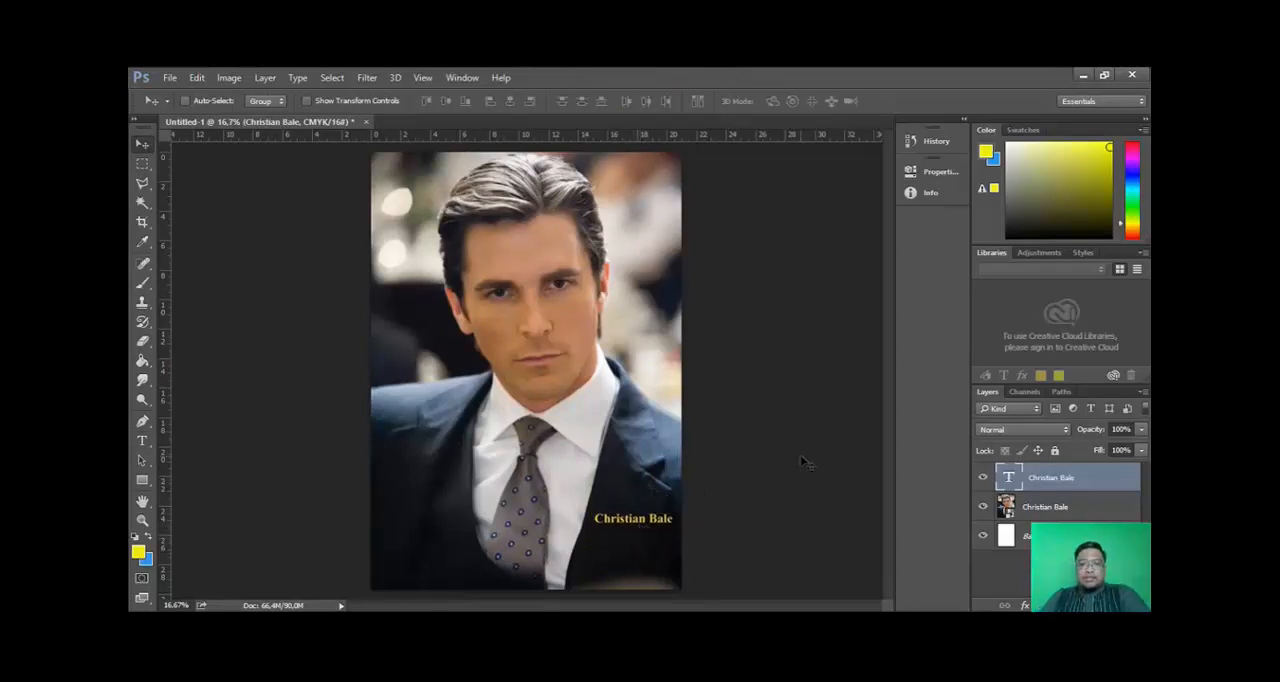
# - Save the document in the foto hero folder as a Photoshop PSD named "lat1 christian bale" with Maximize Compatibility on
pyautogui.click(168, 77)
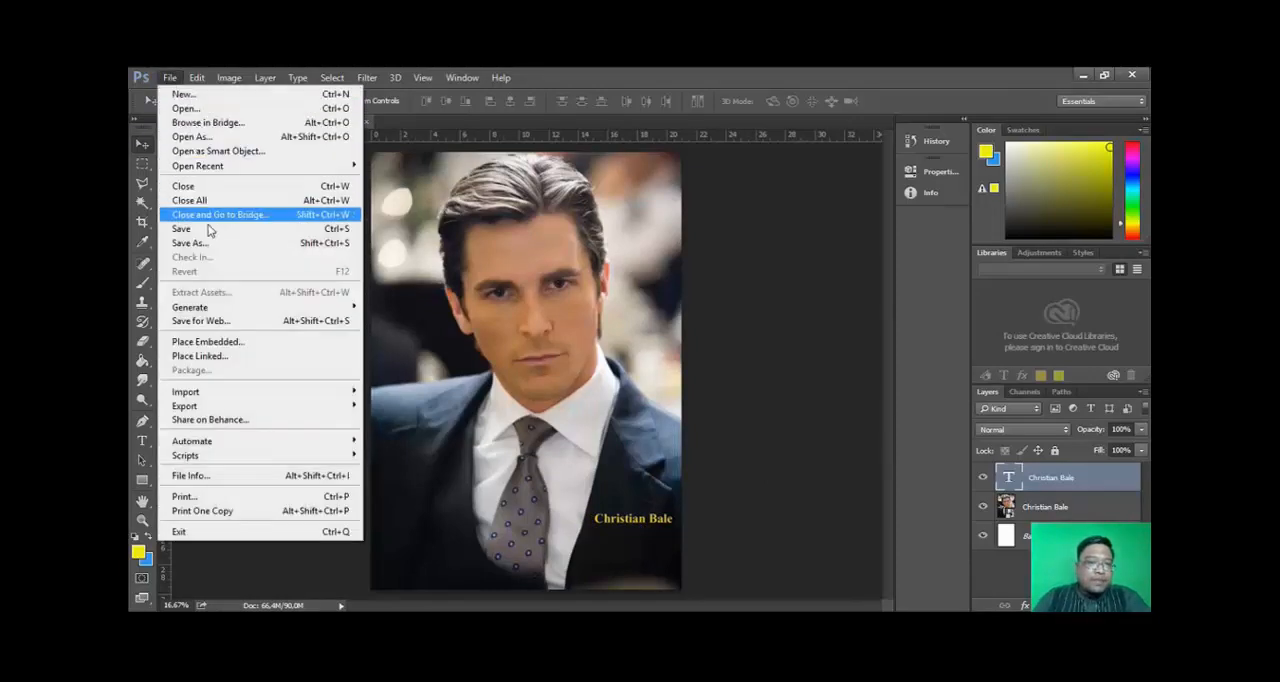
pyautogui.click(208, 246)
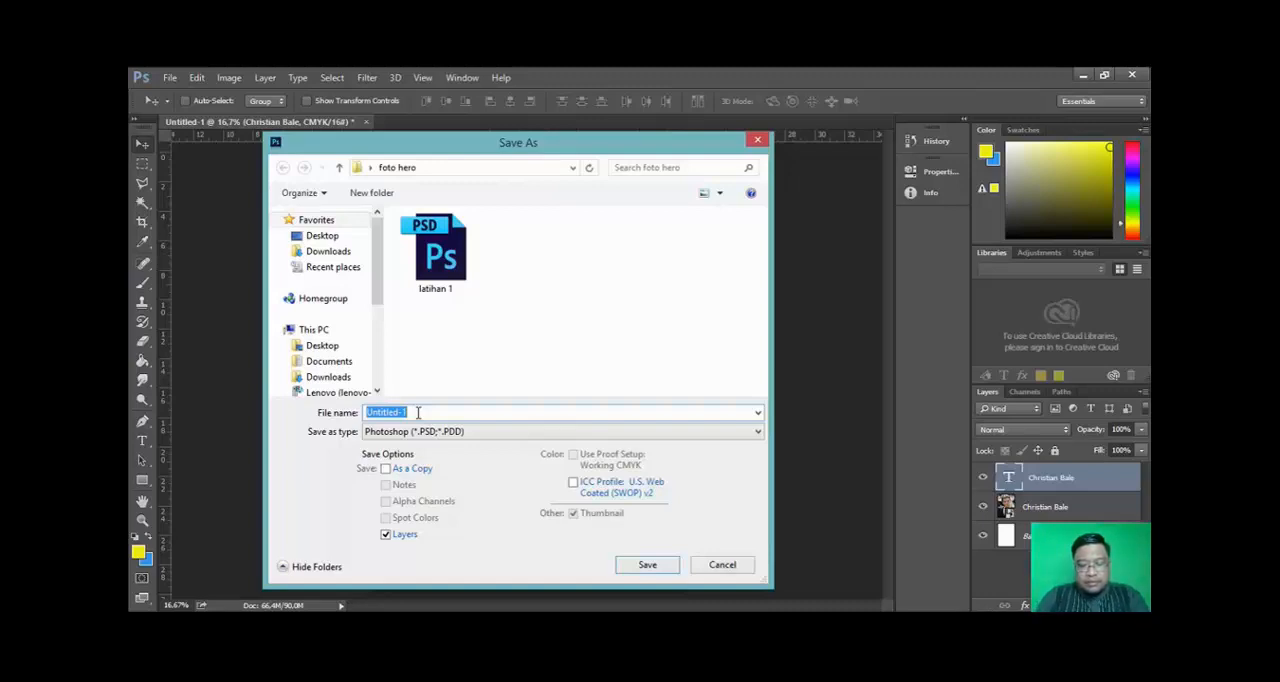
pyautogui.write('lat1 christian bale')
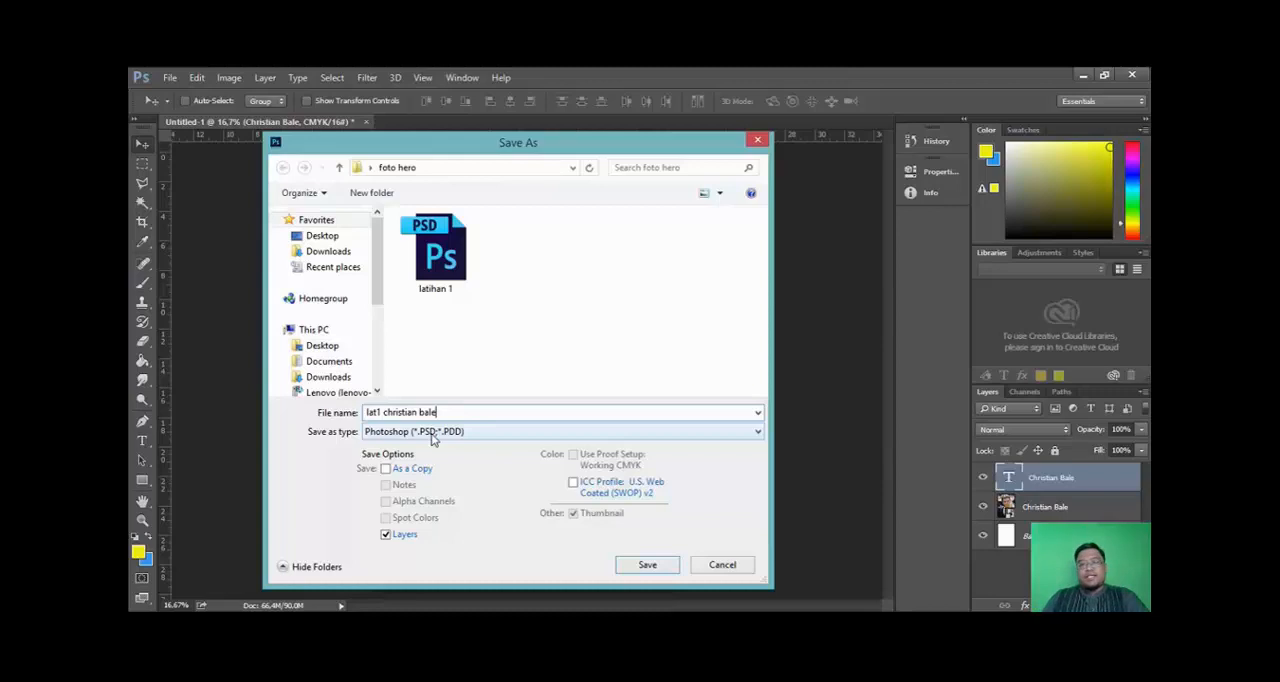
pyautogui.click(663, 566)
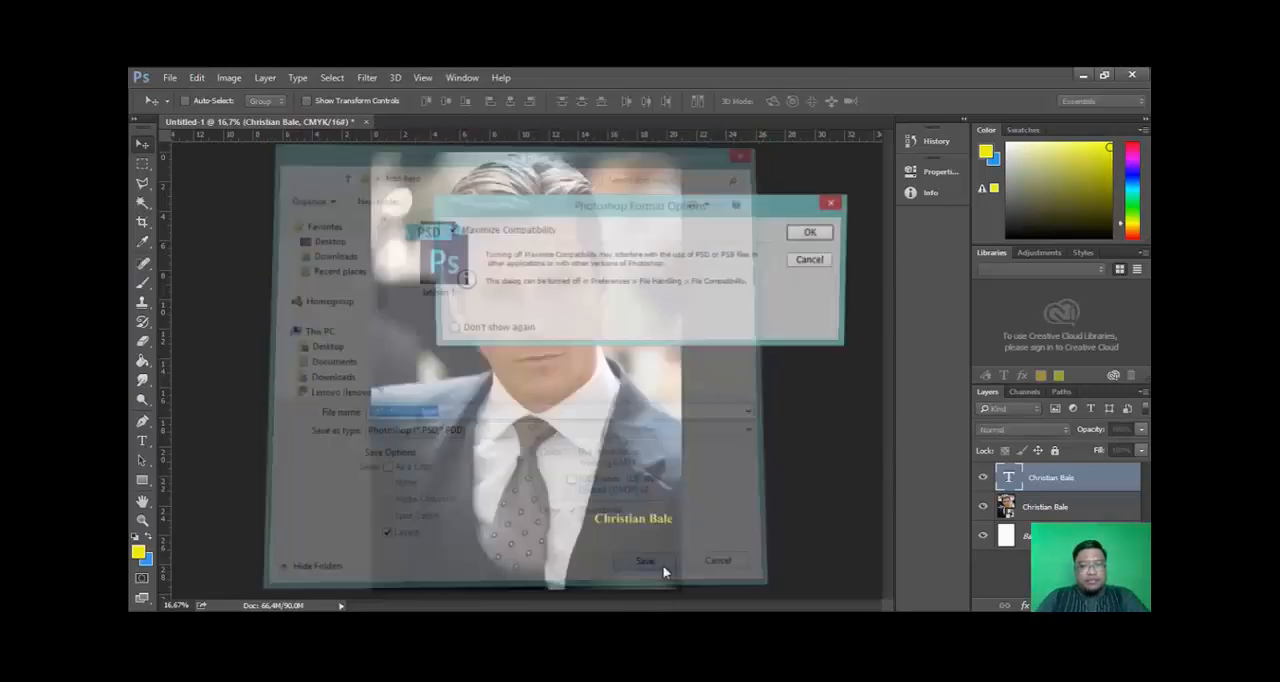
pyautogui.click(823, 230)
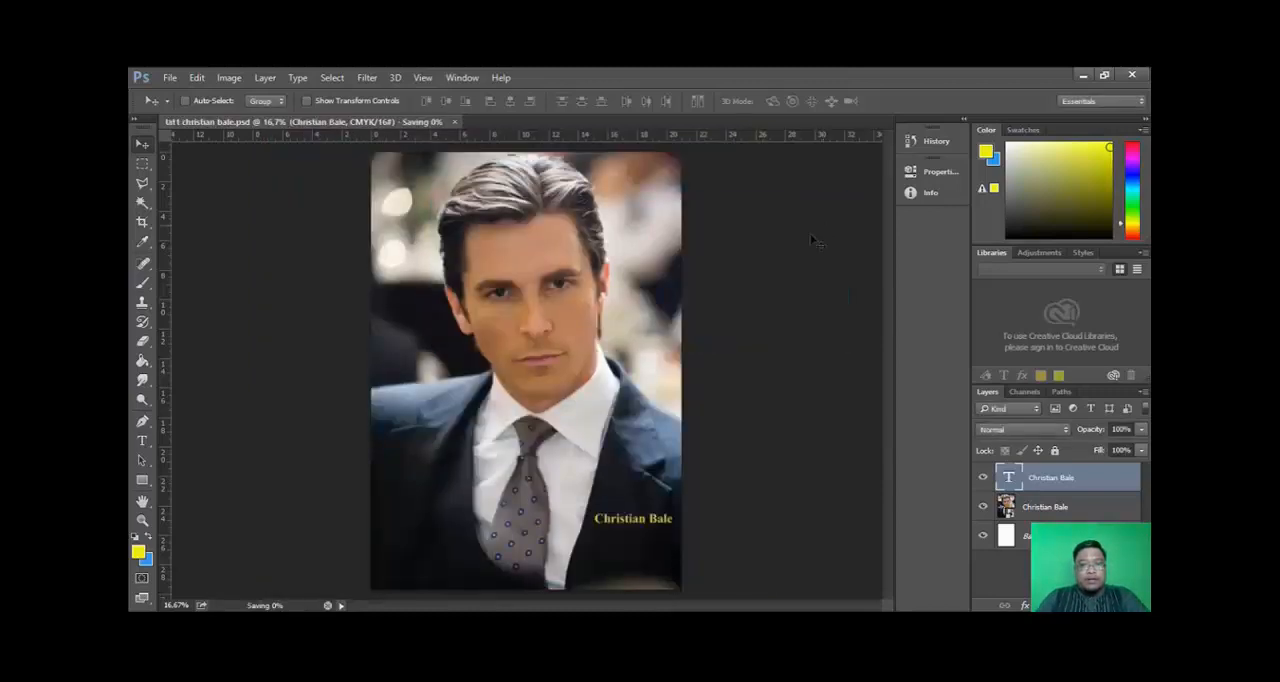
pyautogui.click(164, 77)
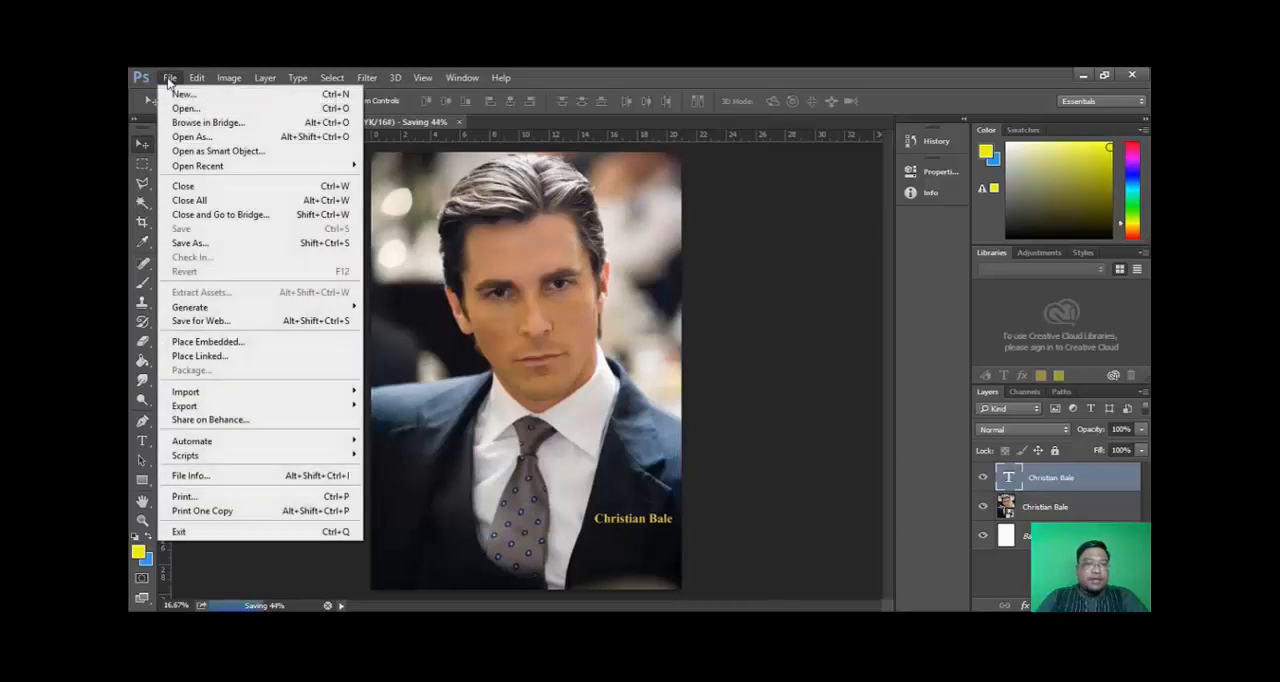
pyautogui.click(206, 246)
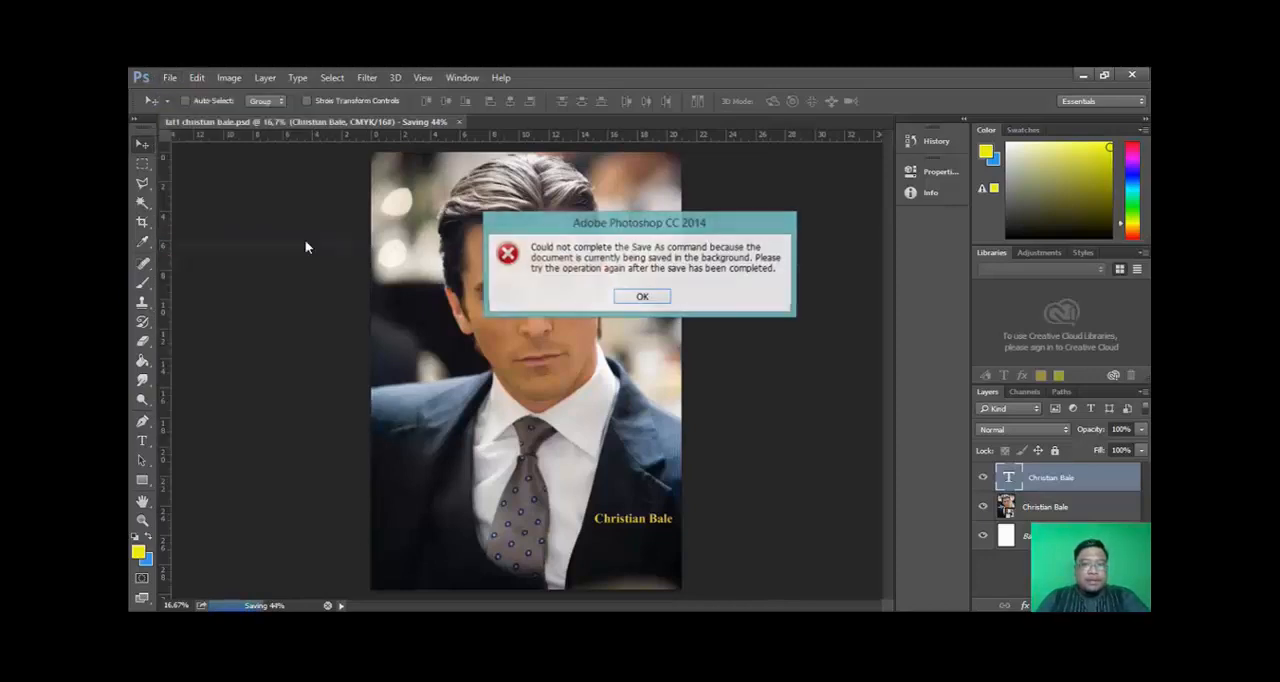
pyautogui.click(643, 297)
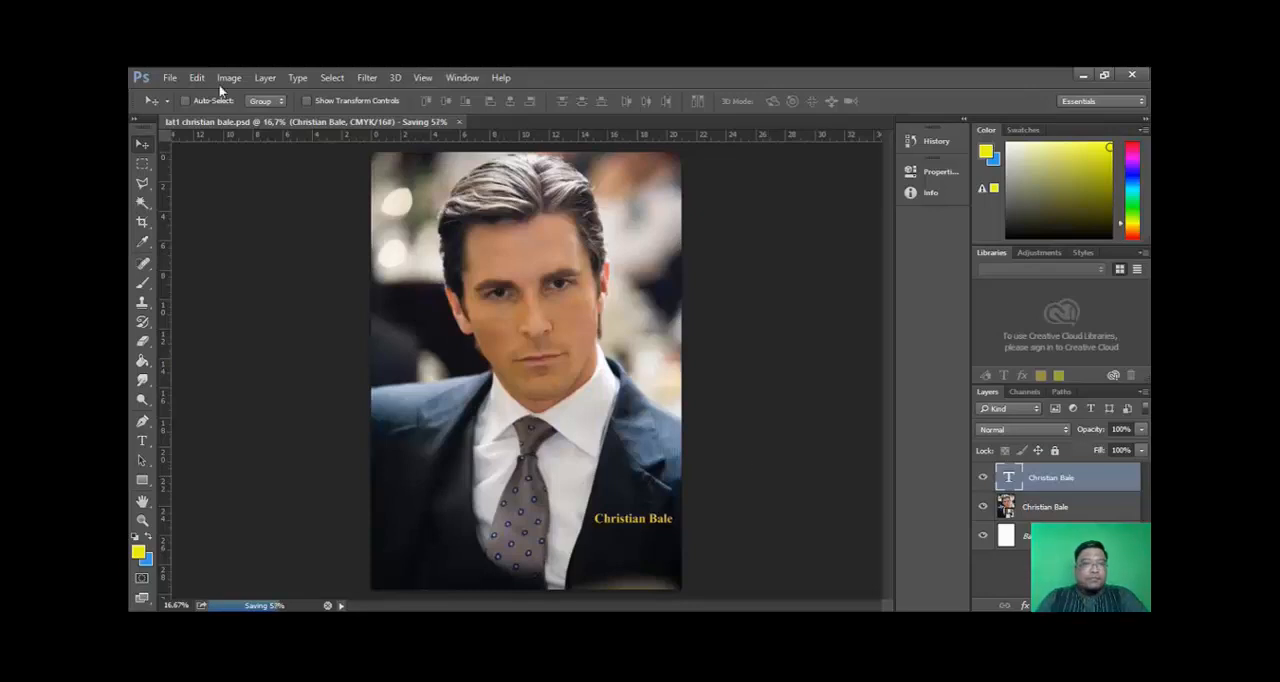
pyautogui.click(172, 77)
pyautogui.click(216, 243)
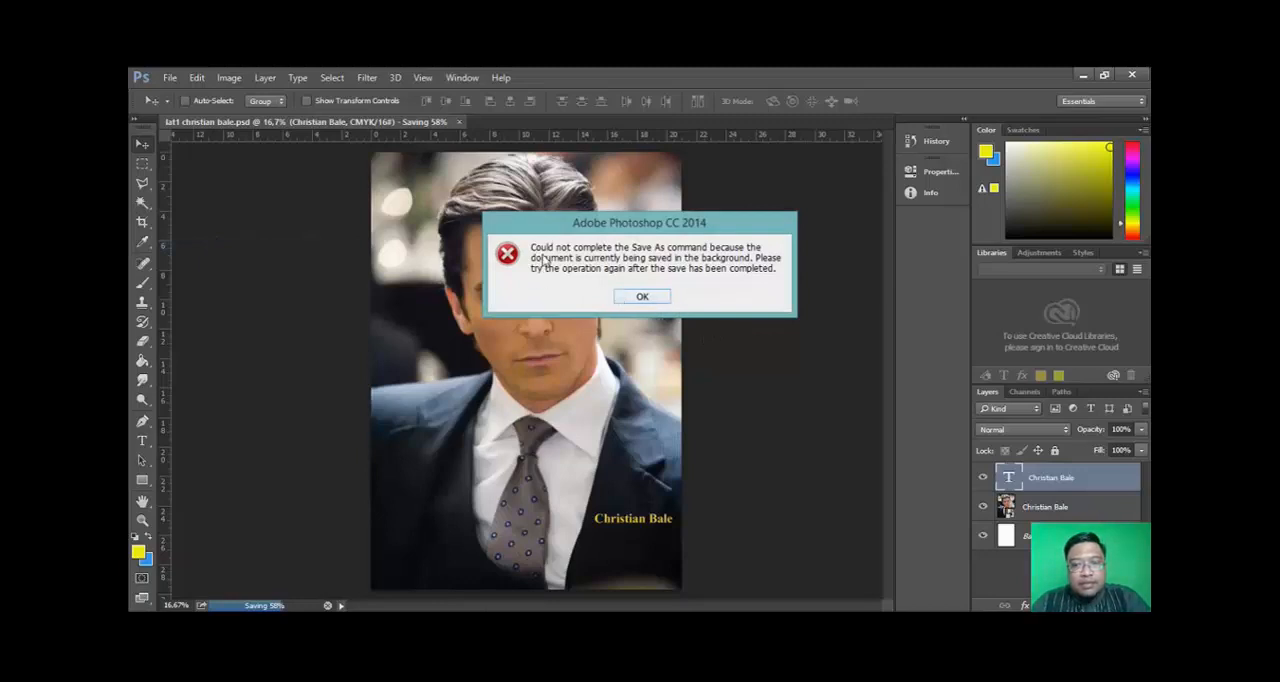
pyautogui.click(642, 298)
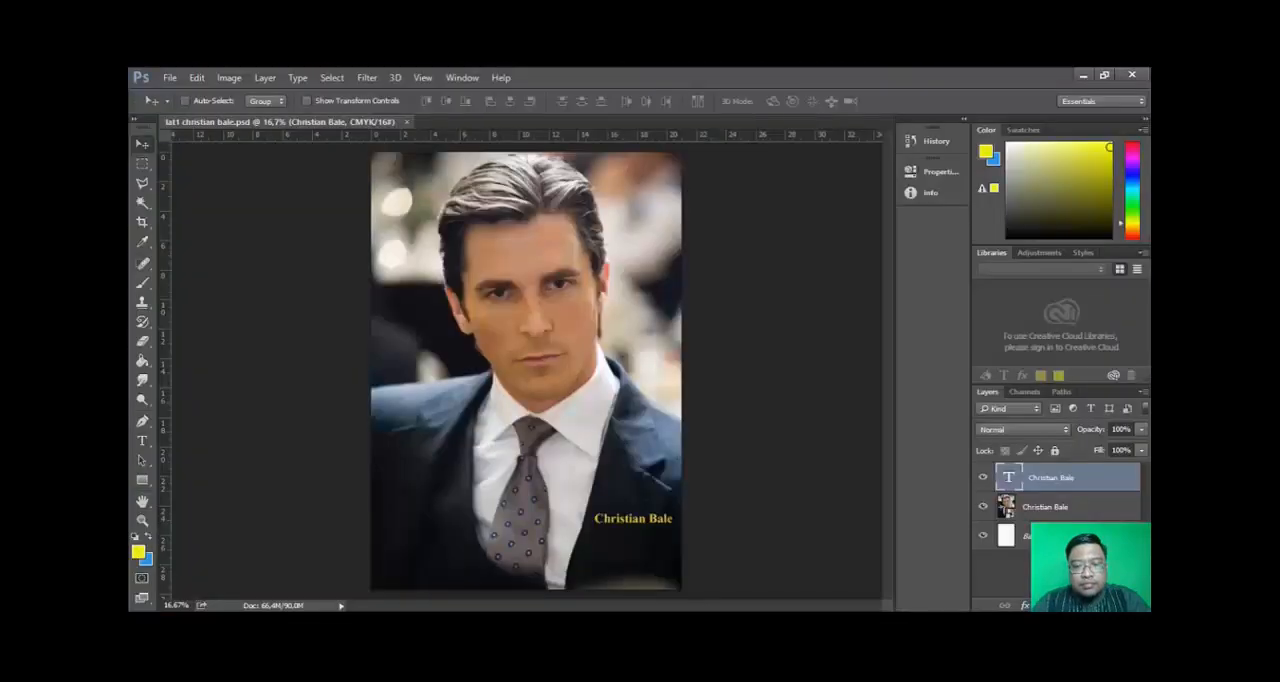
# - Save a JPEG copy named "lat1 christian bale" in the foto hero folder, using Medium quality and Baseline ("Standard") format
pyautogui.click(171, 78)
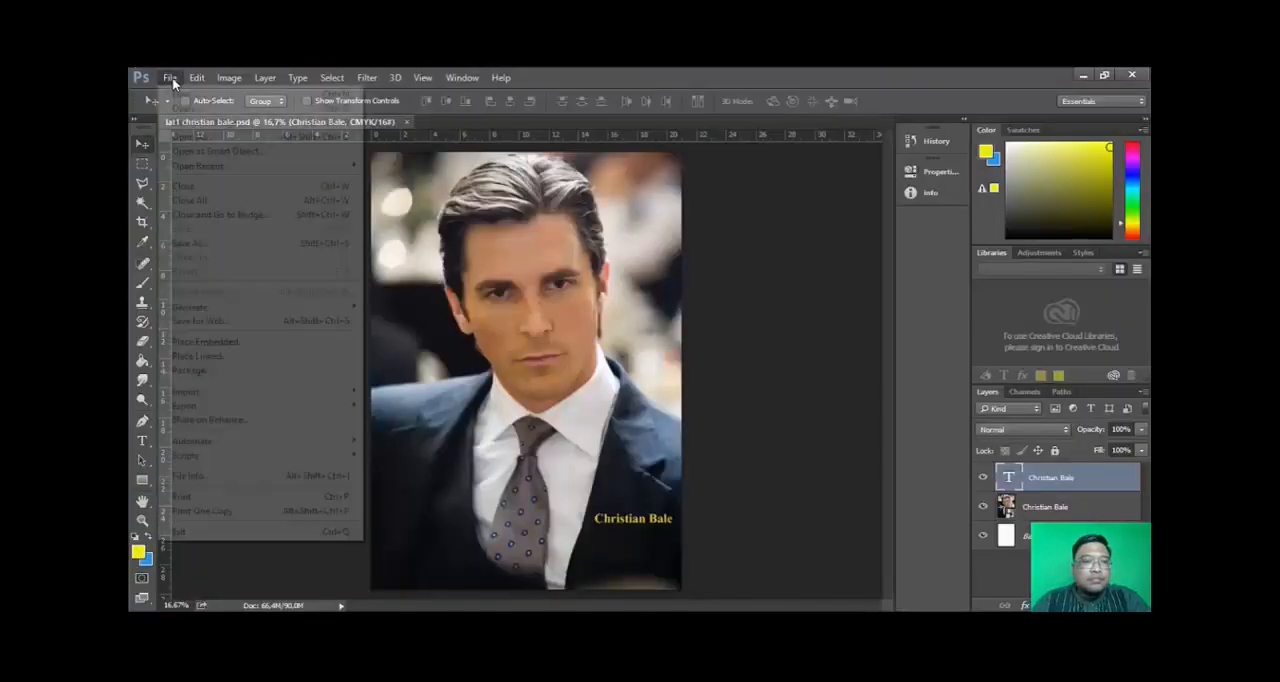
pyautogui.click(211, 246)
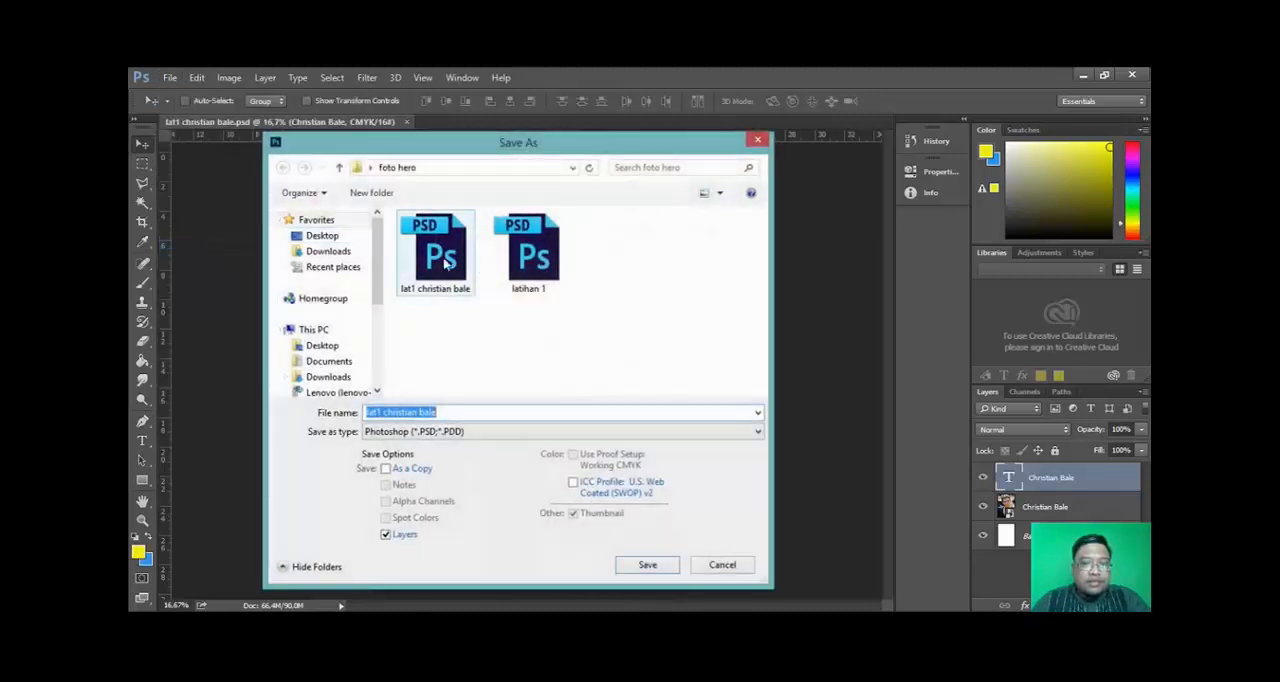
pyautogui.click(432, 436)
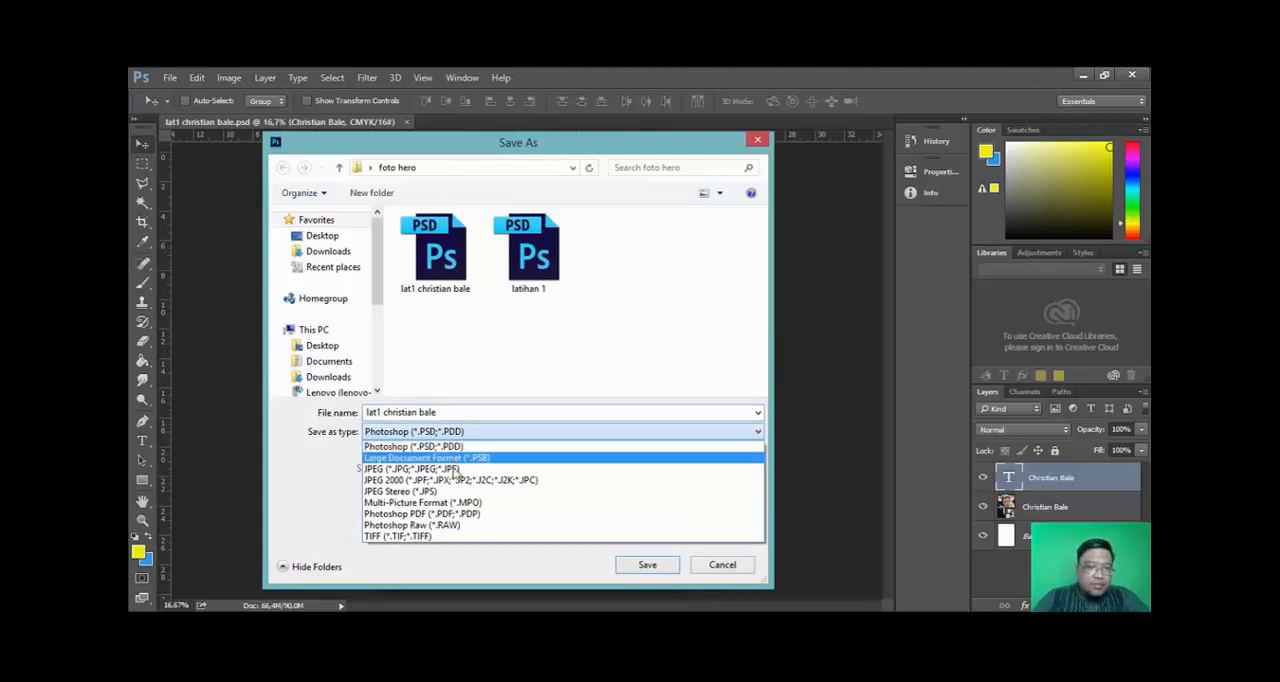
pyautogui.click(455, 469)
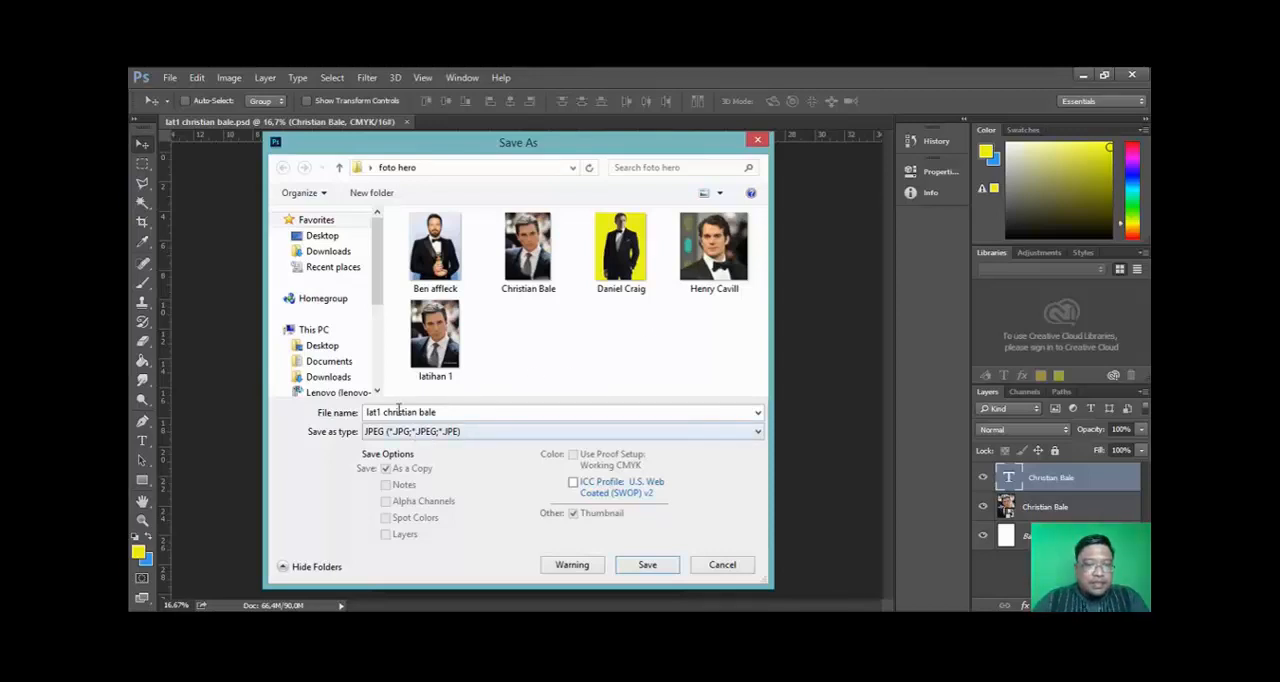
pyautogui.click(376, 432)
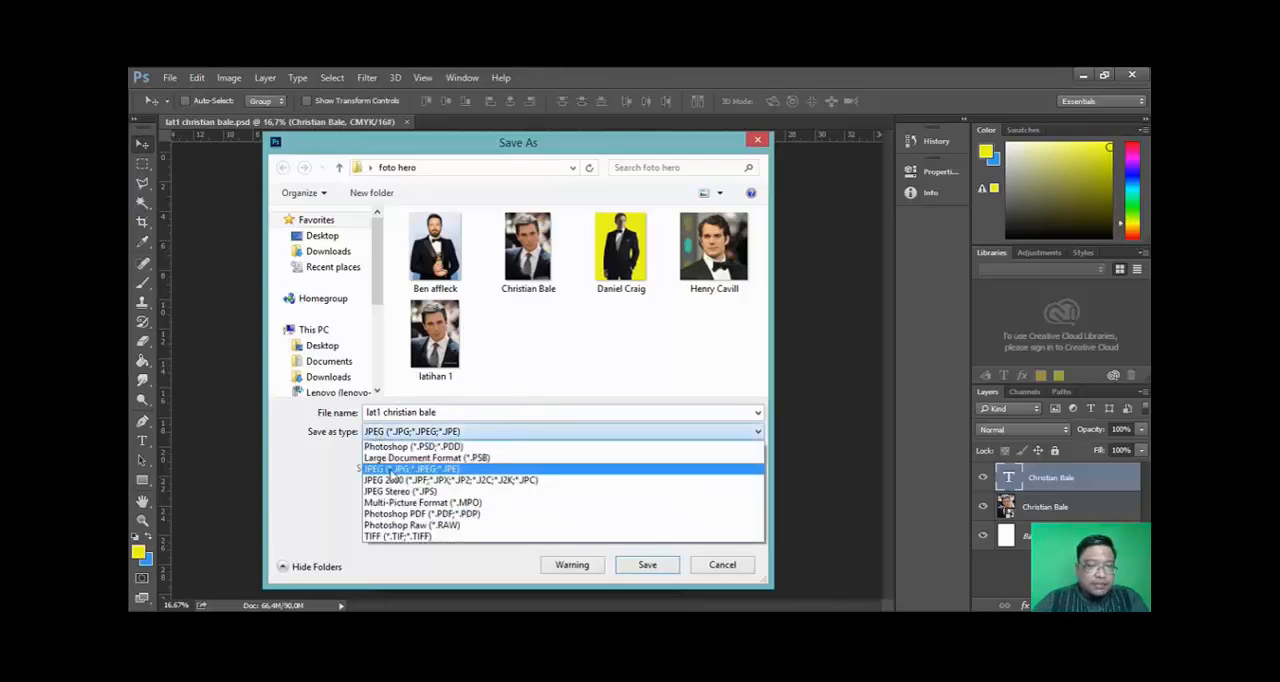
pyautogui.click(386, 469)
pyautogui.click(664, 565)
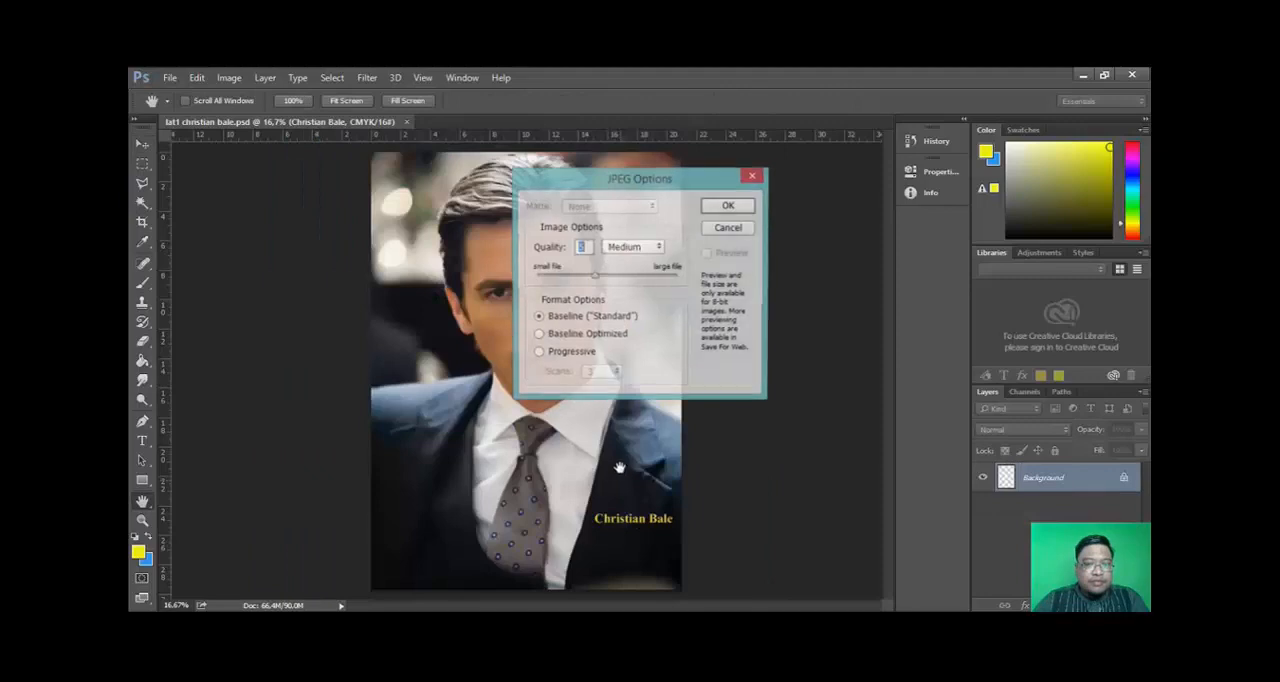
pyautogui.moveTo(596, 277)
pyautogui.mouseDown()
pyautogui.moveTo(655, 285)
pyautogui.moveTo(605, 290)
pyautogui.mouseUp()
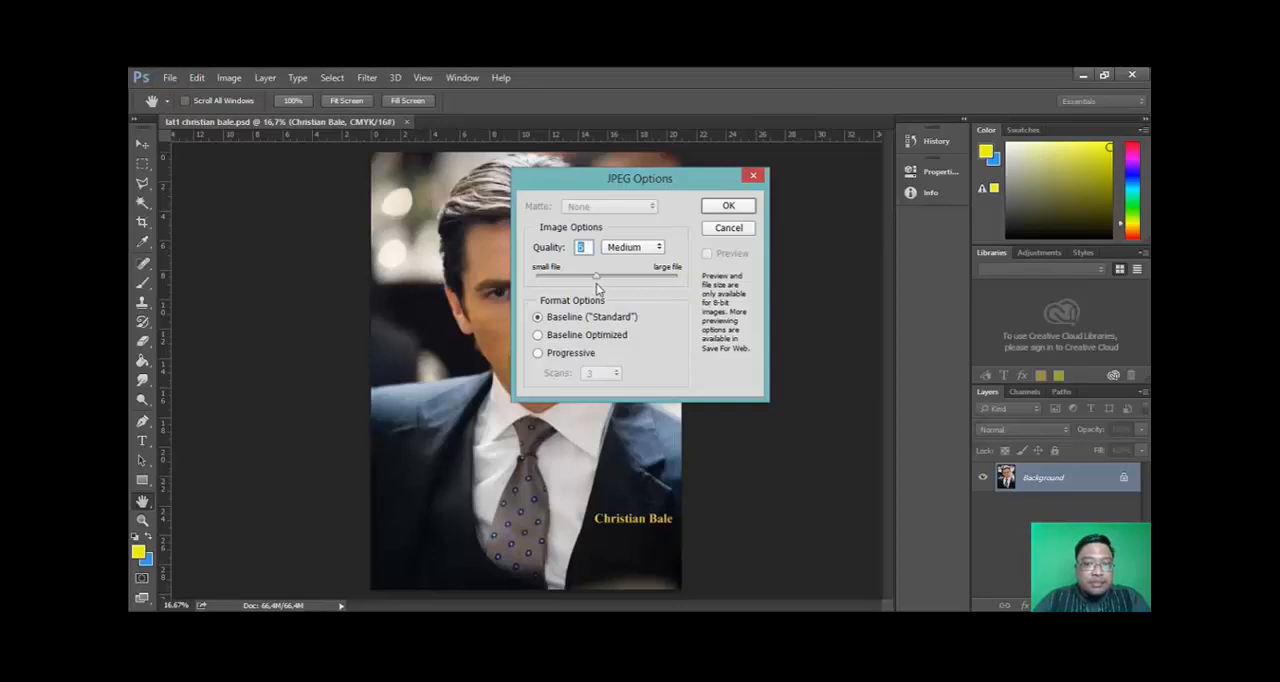
pyautogui.click(728, 206)
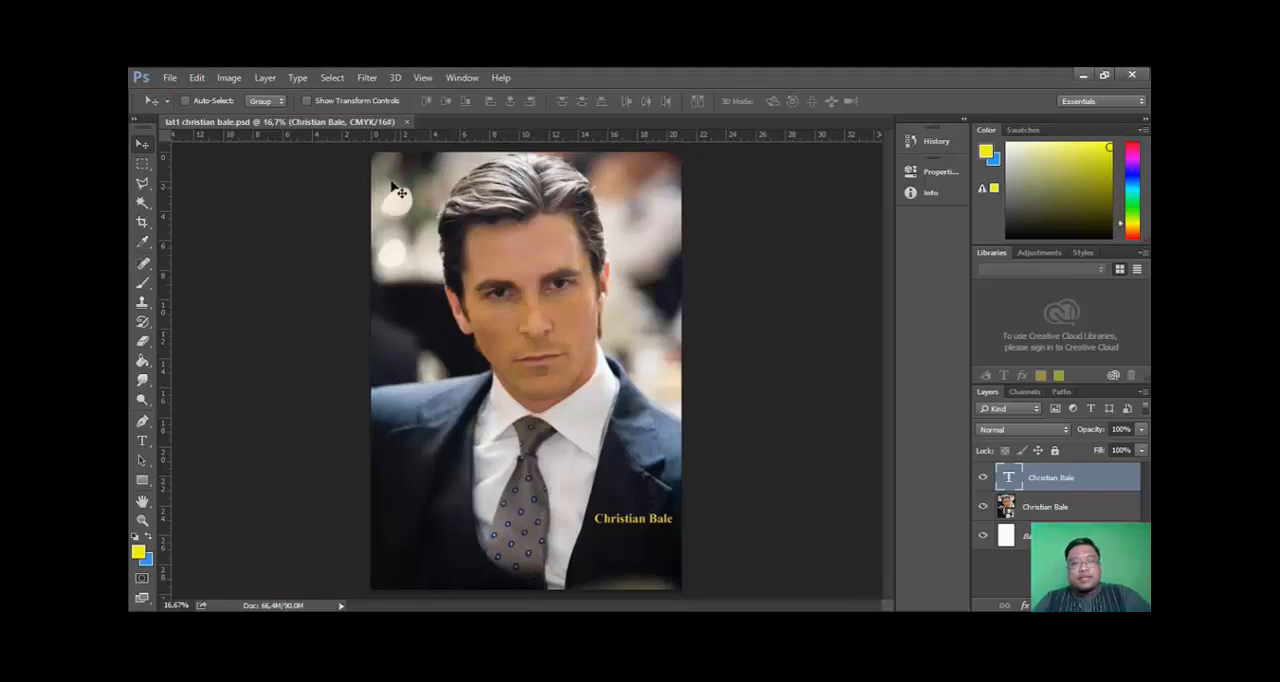
# - Close Photoshop and open the foto hero folder on the desktop
pyautogui.click(1131, 77)
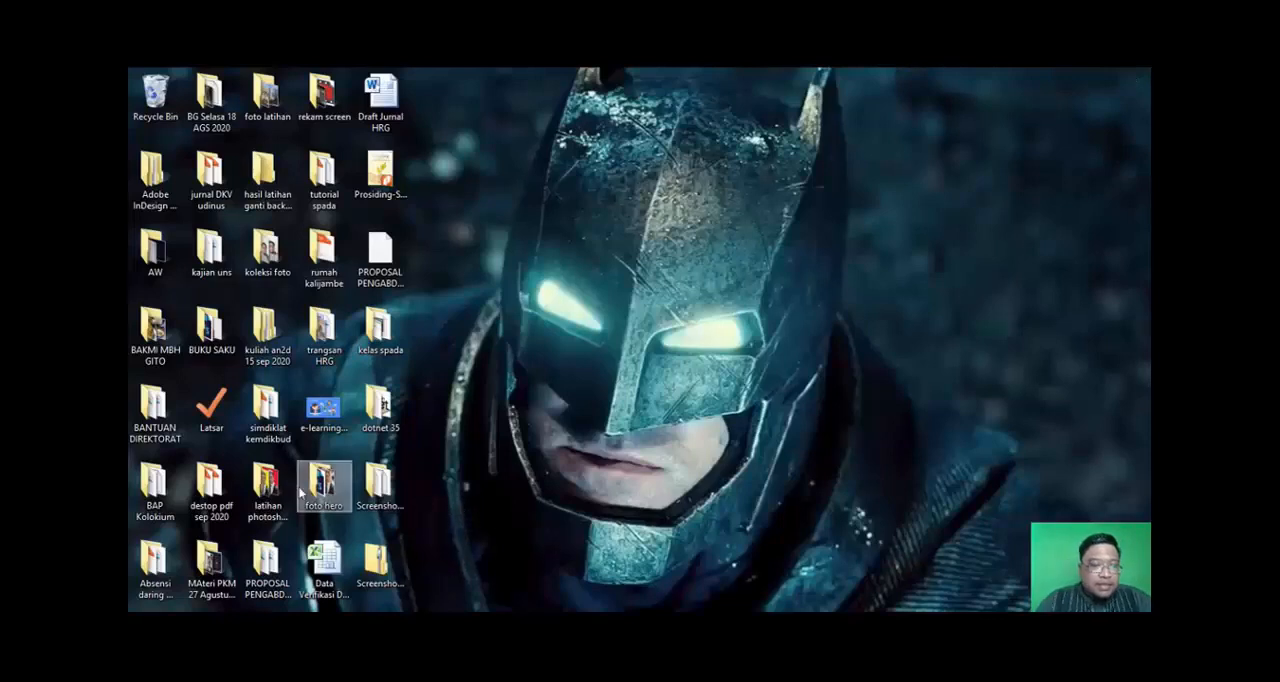
pyautogui.doubleClick(267, 485)
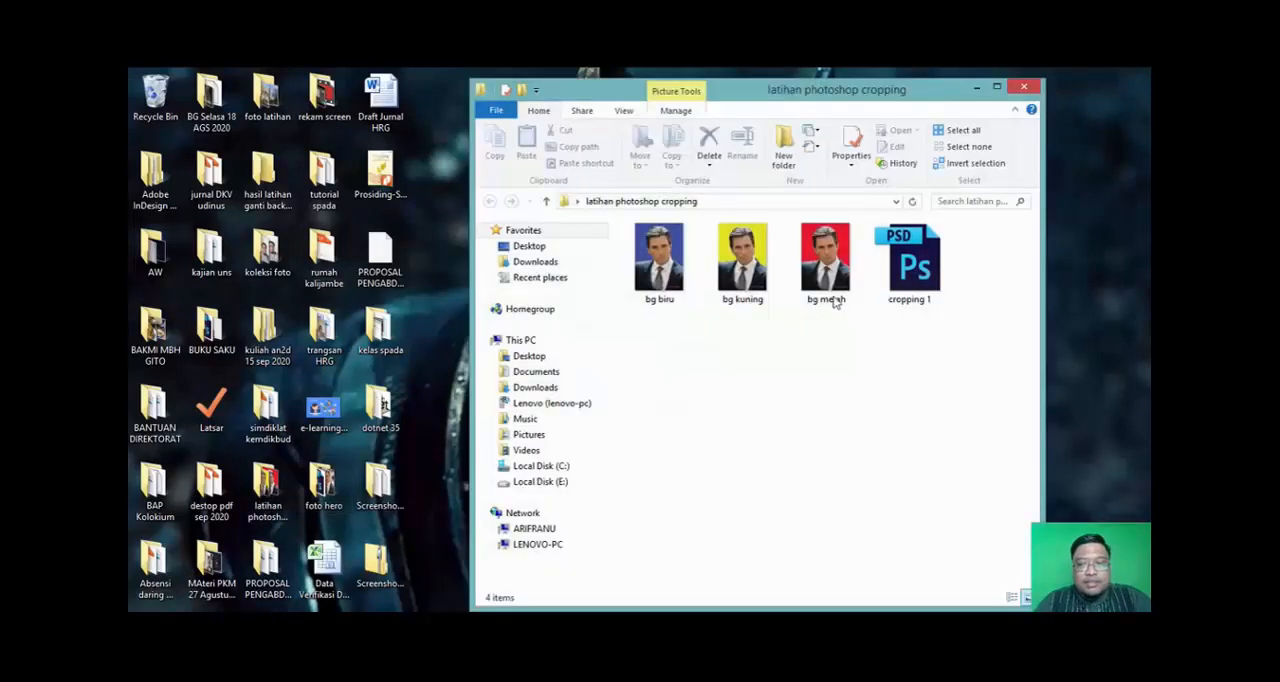
pyautogui.click(1024, 87)
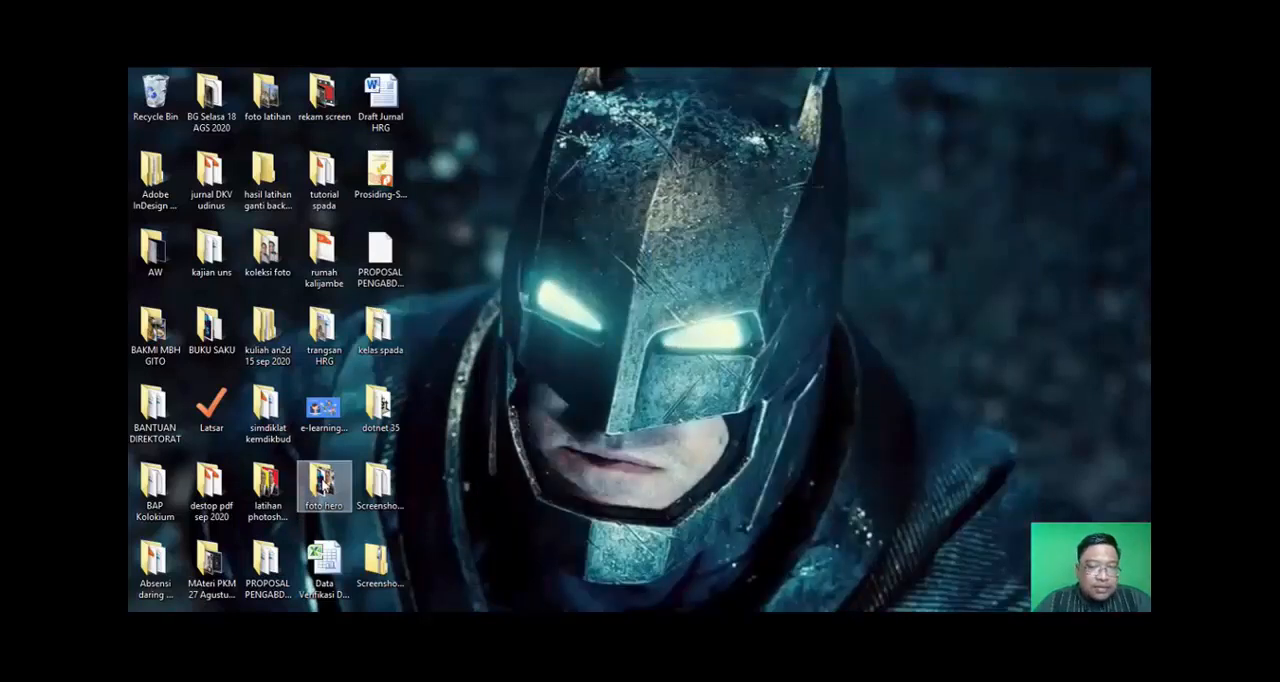
pyautogui.doubleClick(324, 487)
# - Check the saved "lat1 christian bale" files, viewing the exported JPEG and the original "Christian Bale" photo for comparison
pyautogui.click(666, 367)
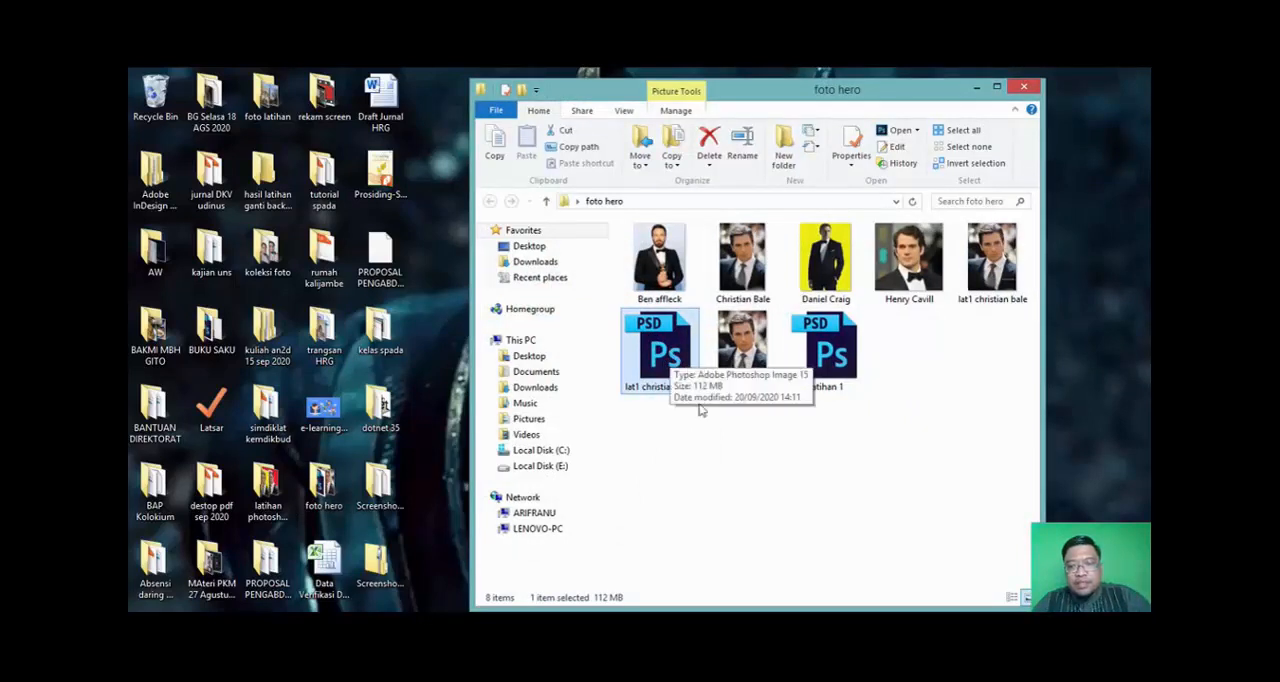
pyautogui.click(1000, 265)
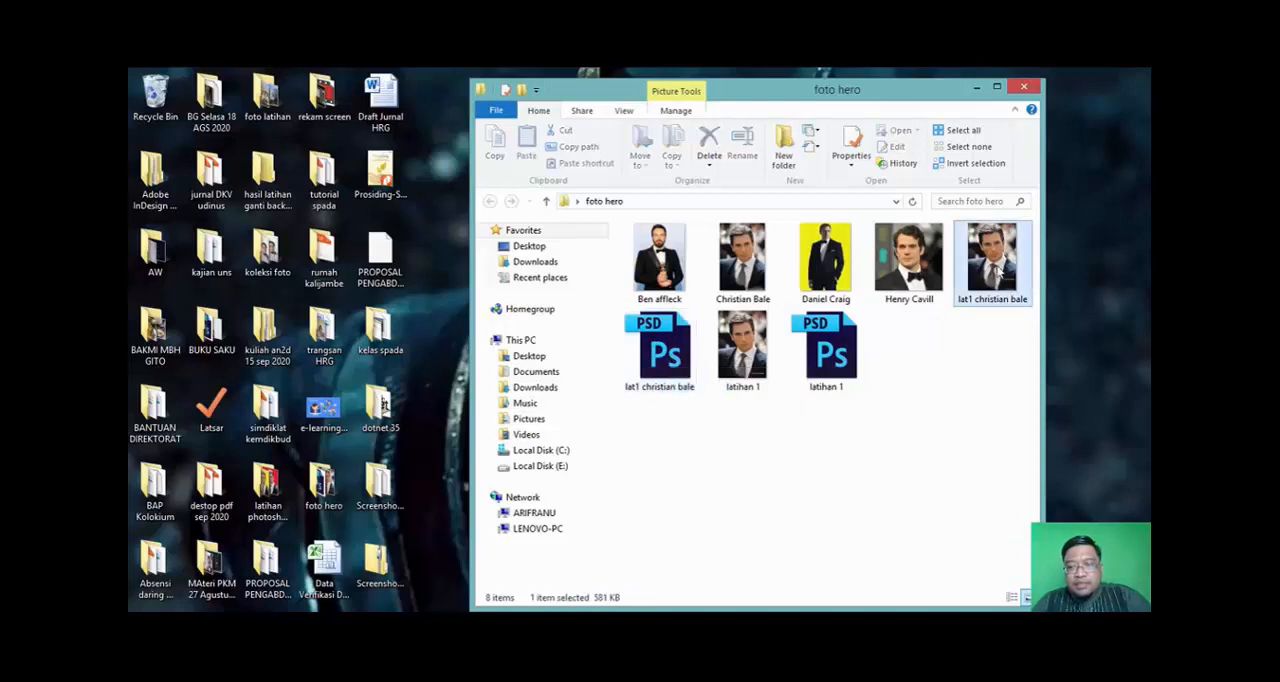
pyautogui.doubleClick(998, 264)
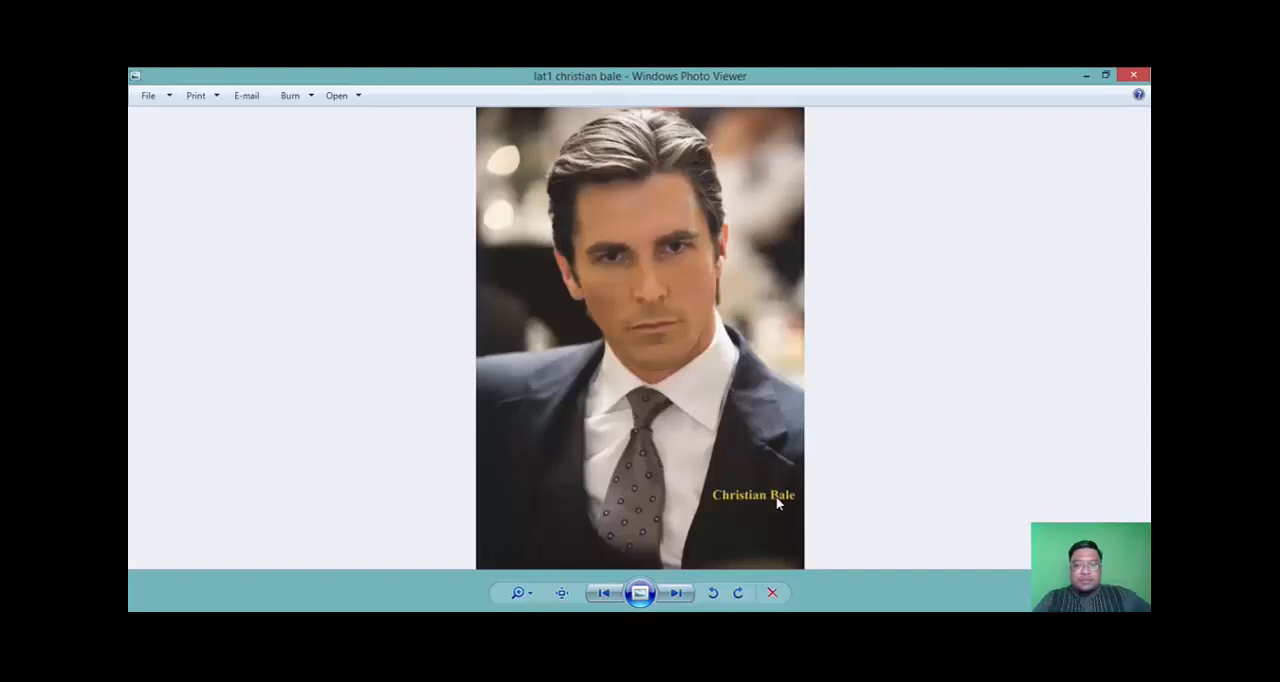
pyautogui.click(1133, 75)
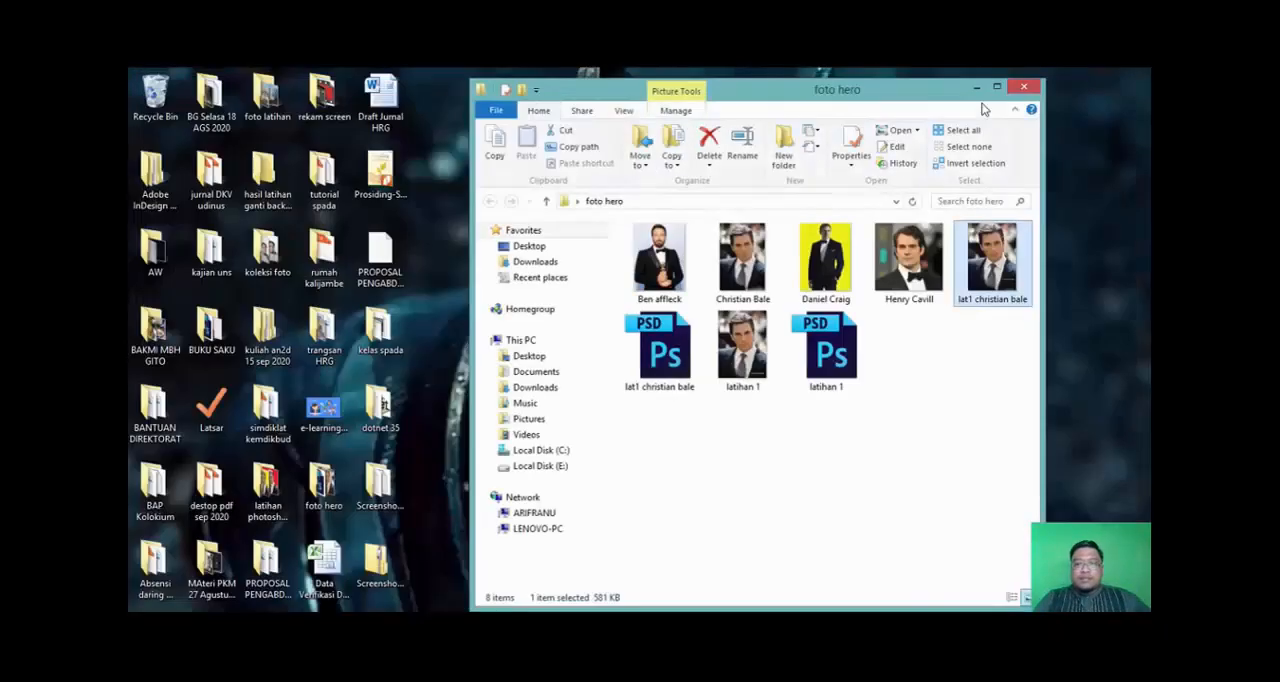
pyautogui.doubleClick(733, 240)
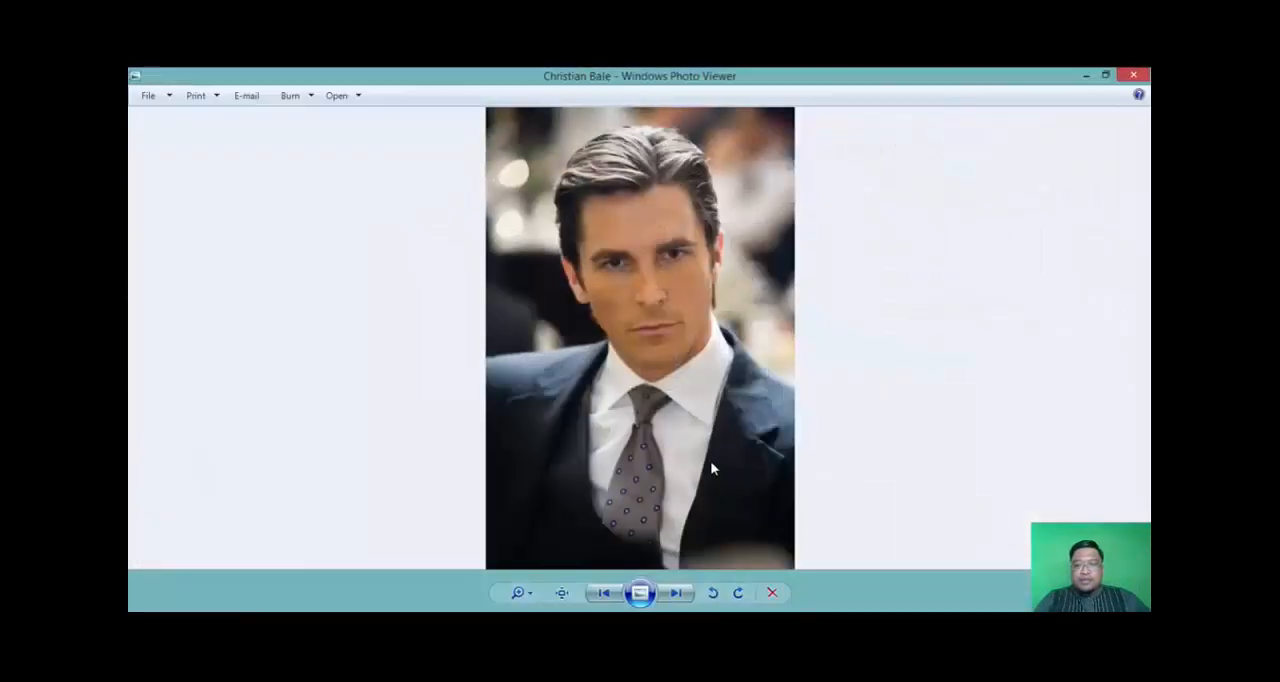
pyautogui.click(1133, 76)
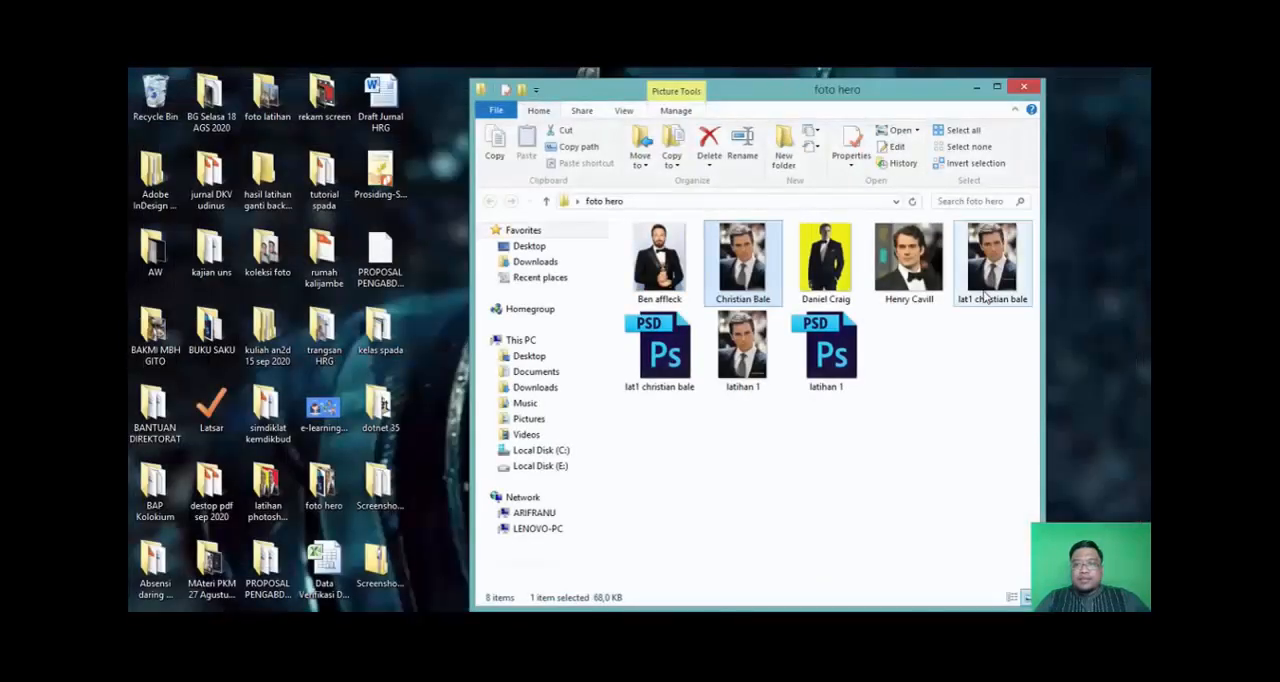